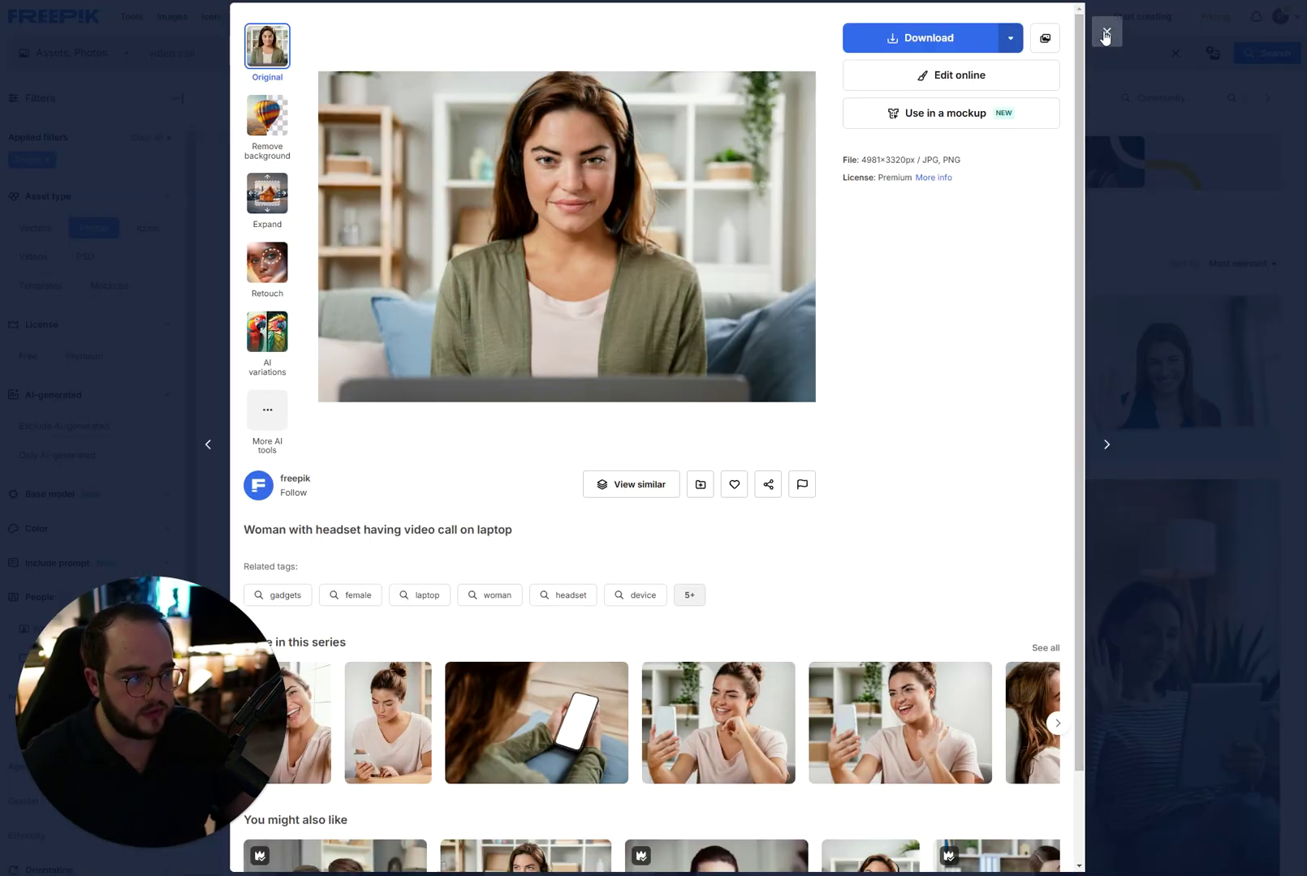
# Close the Freepik photo detail to return to the 'video call' photo results.
pyautogui.click(1104, 34)
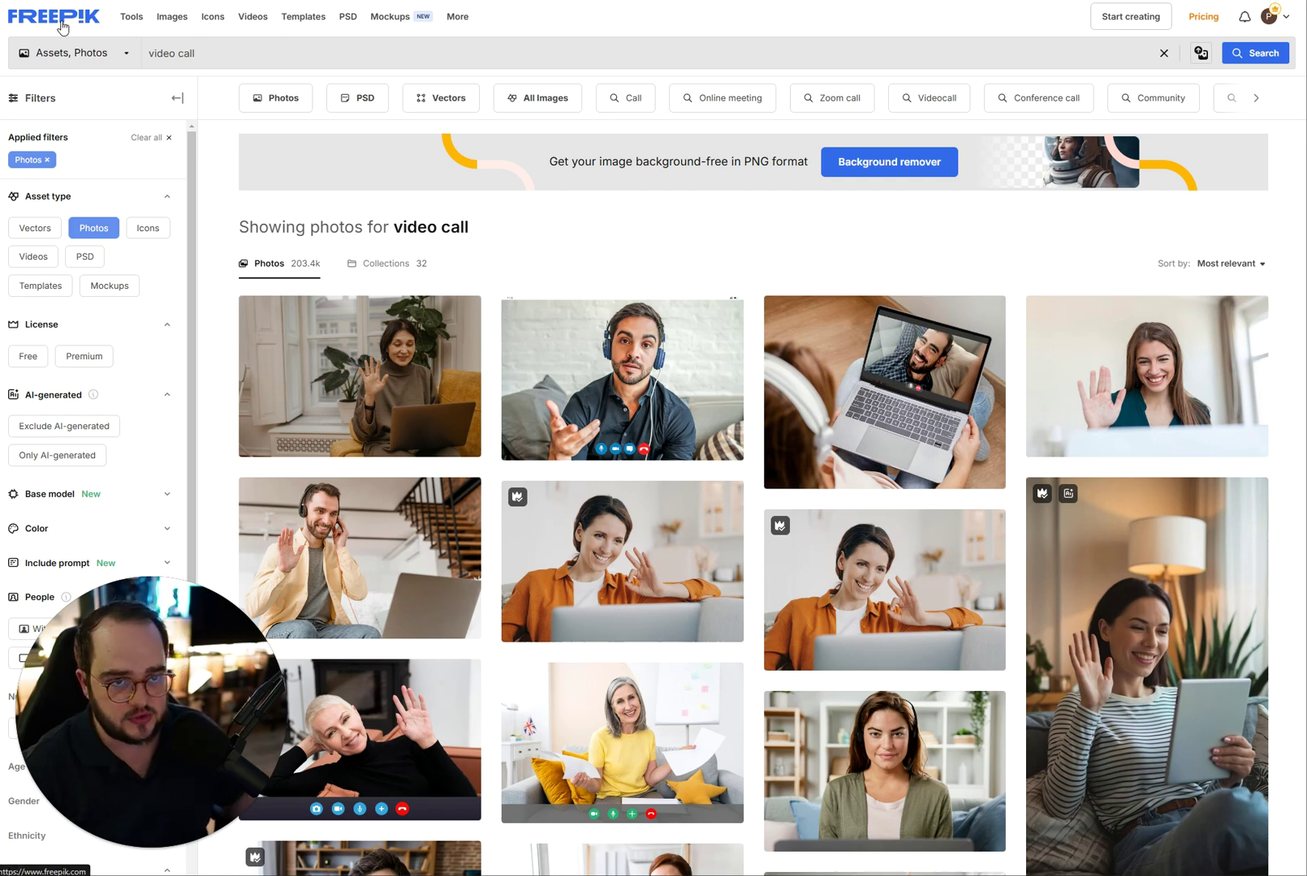
pyautogui.scroll(-8, 784, 240)
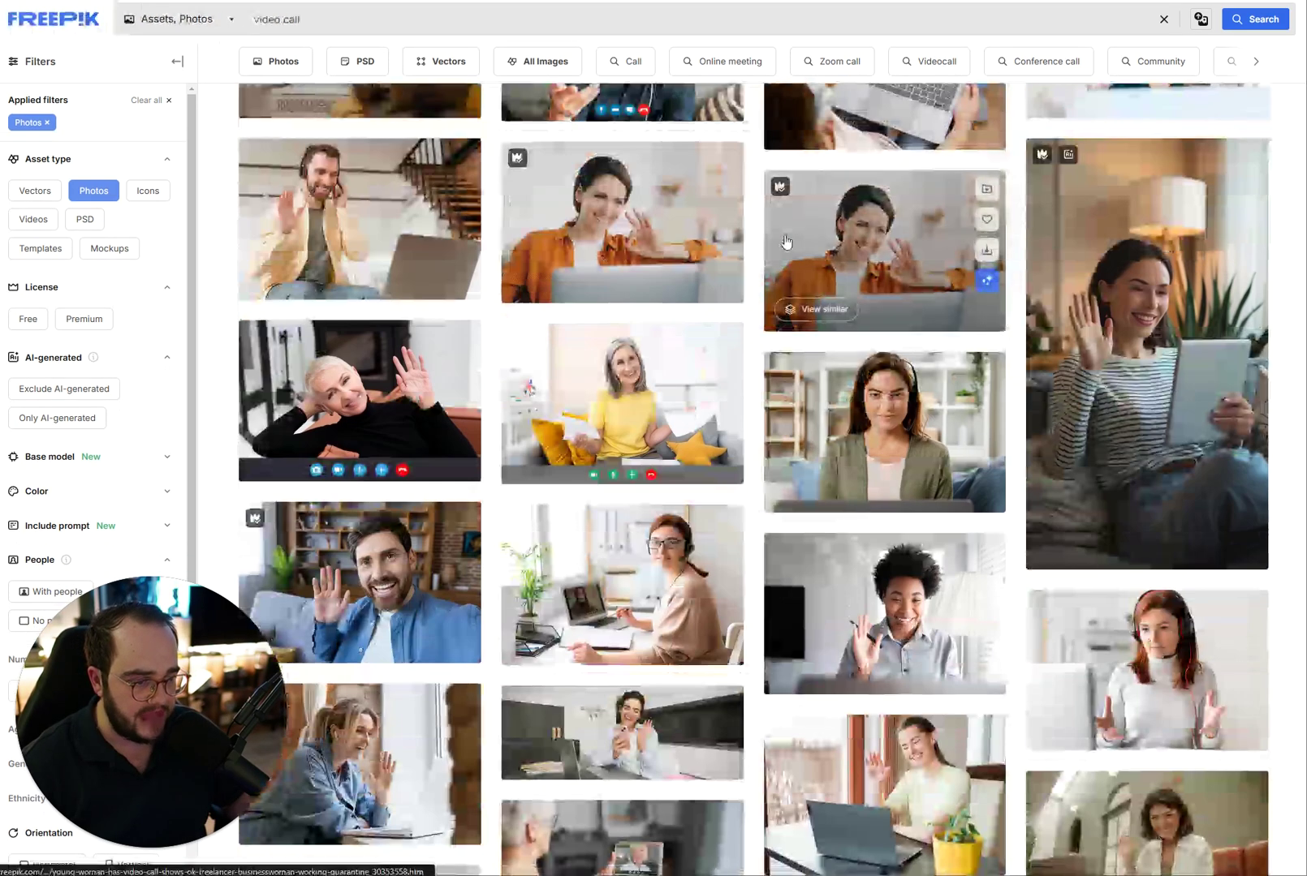
pyautogui.click(919, 268)
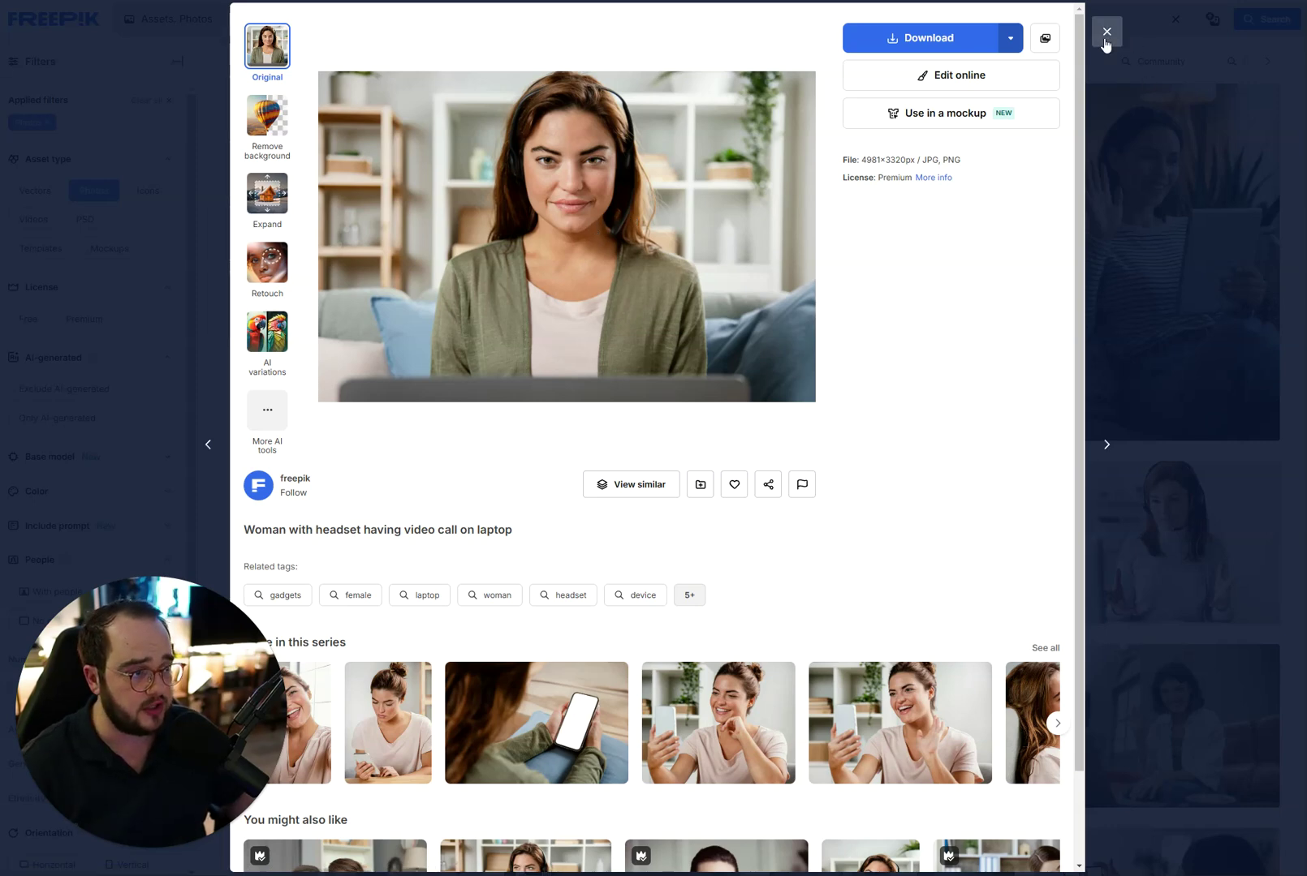
pyautogui.scroll(-1, 846, 554)
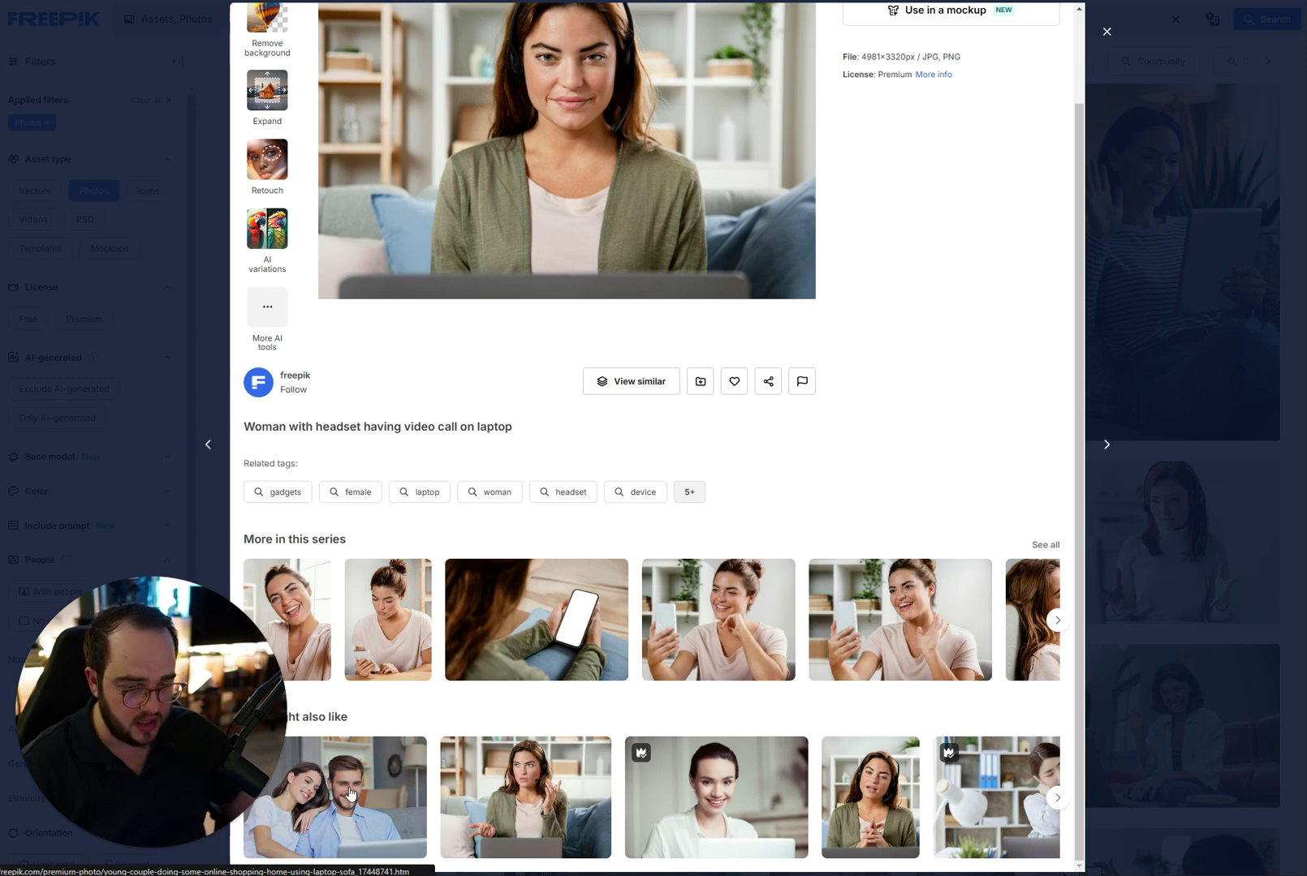
pyautogui.click(904, 590)
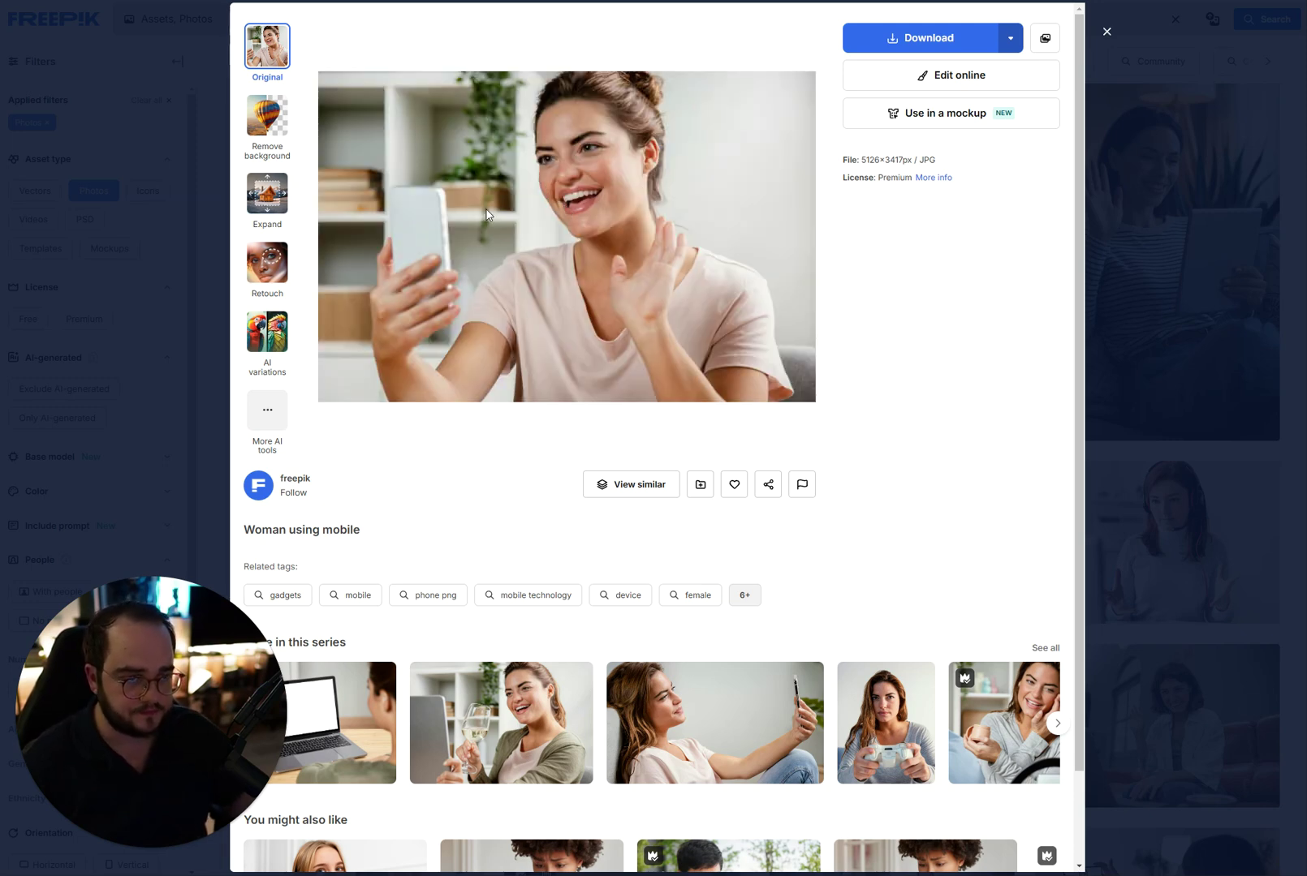
pyautogui.moveTo(370, 537); pyautogui.dragTo(229, 530)
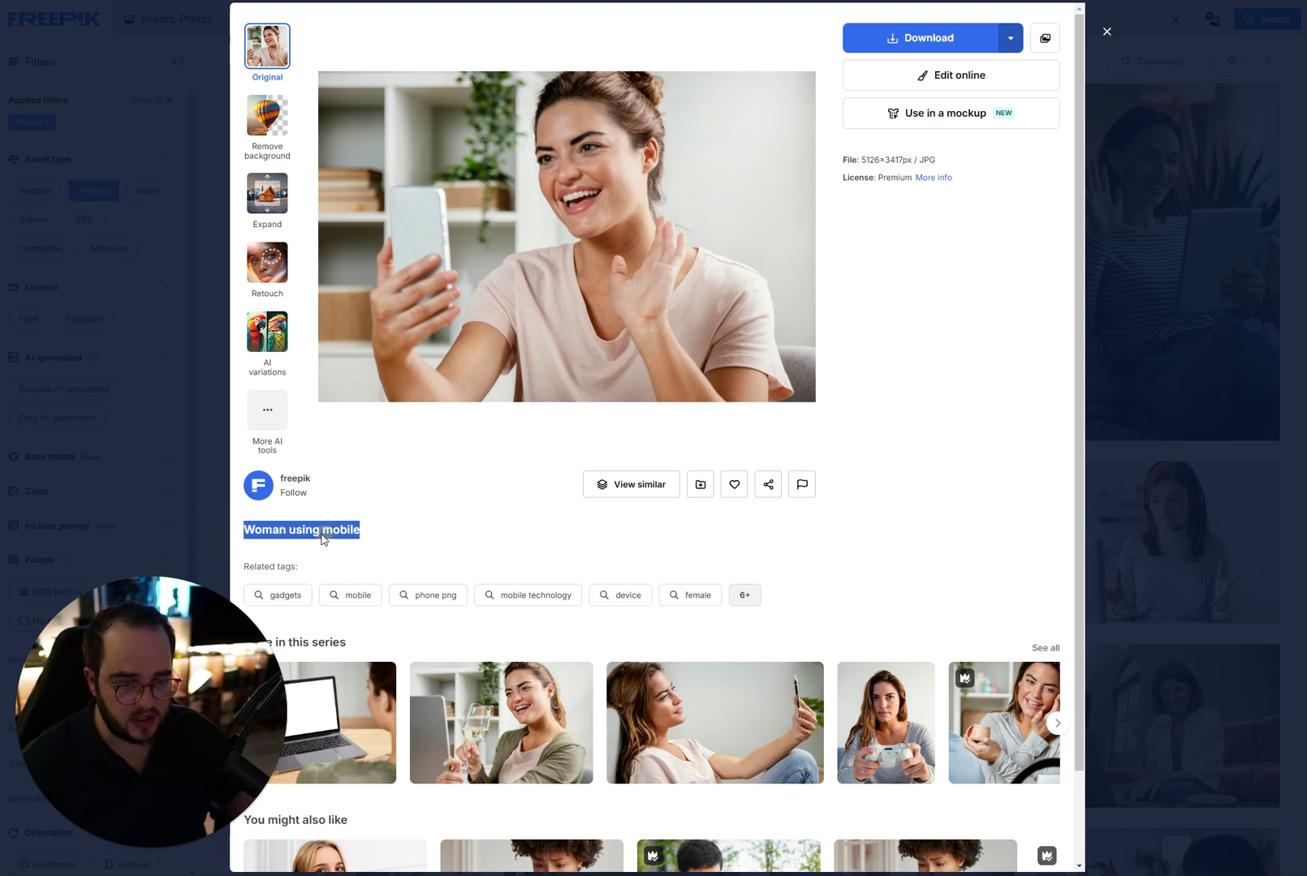
pyautogui.press('Escape')
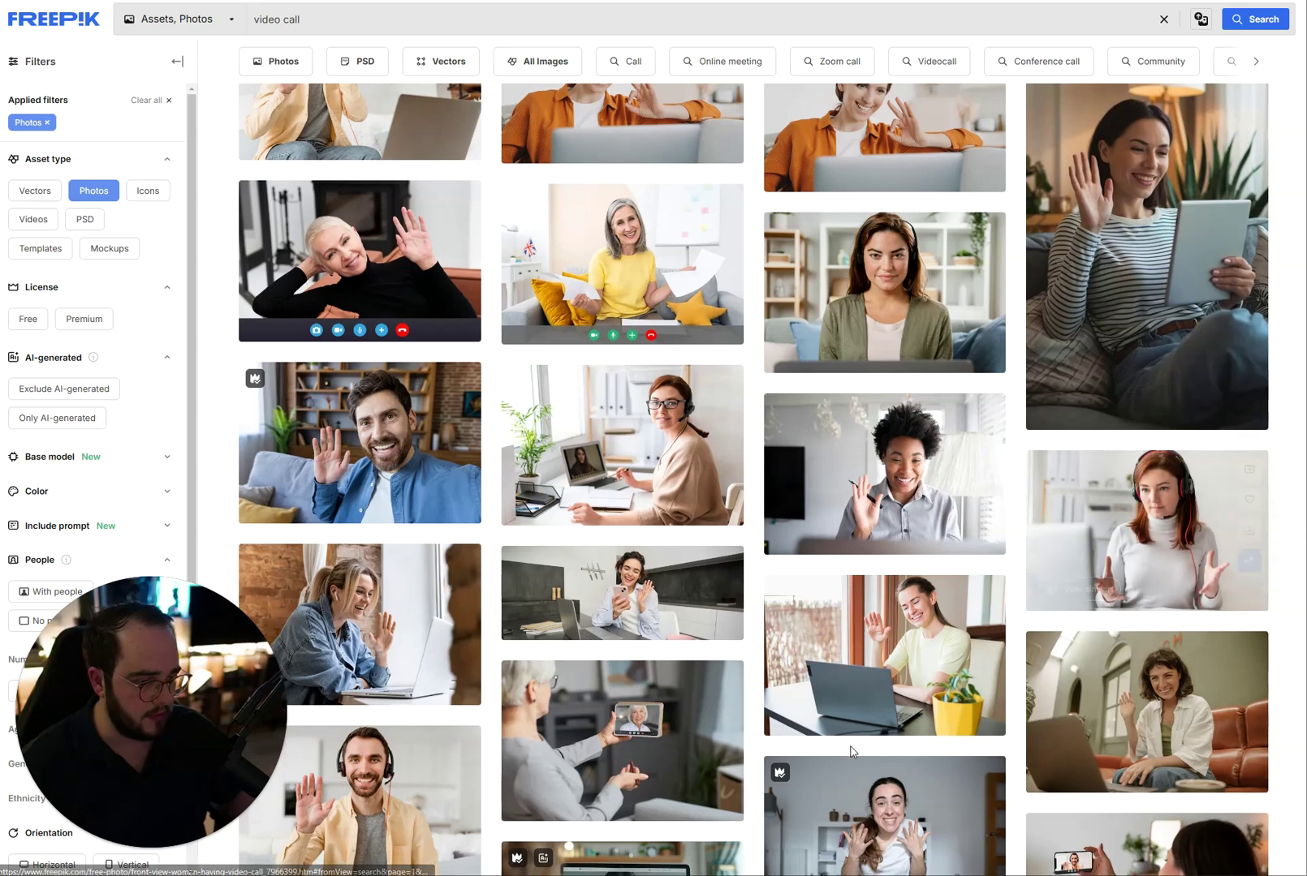
pyautogui.scroll(-3, 851, 751)
pyautogui.scroll(4, 861, 649)
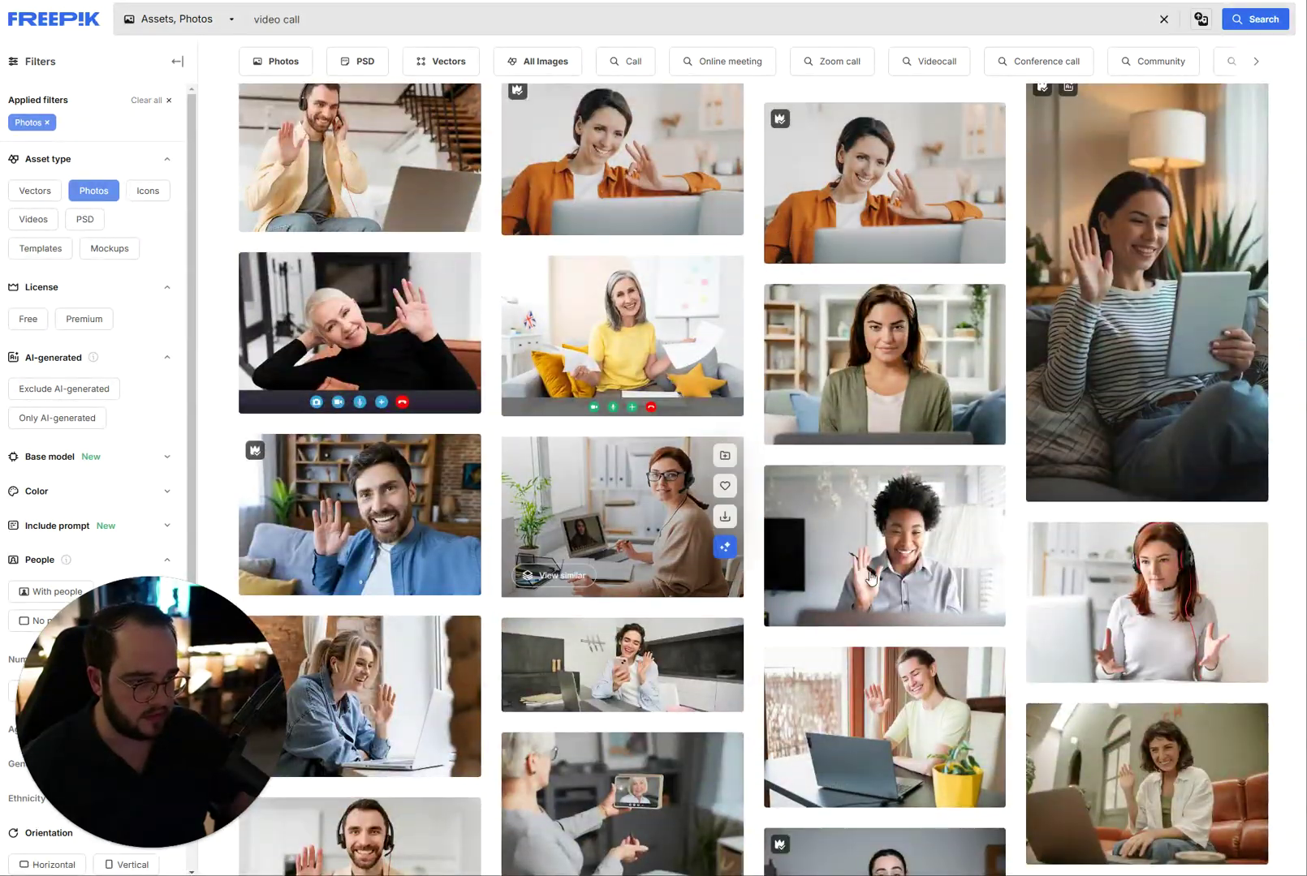
pyautogui.scroll(-10, 870, 578)
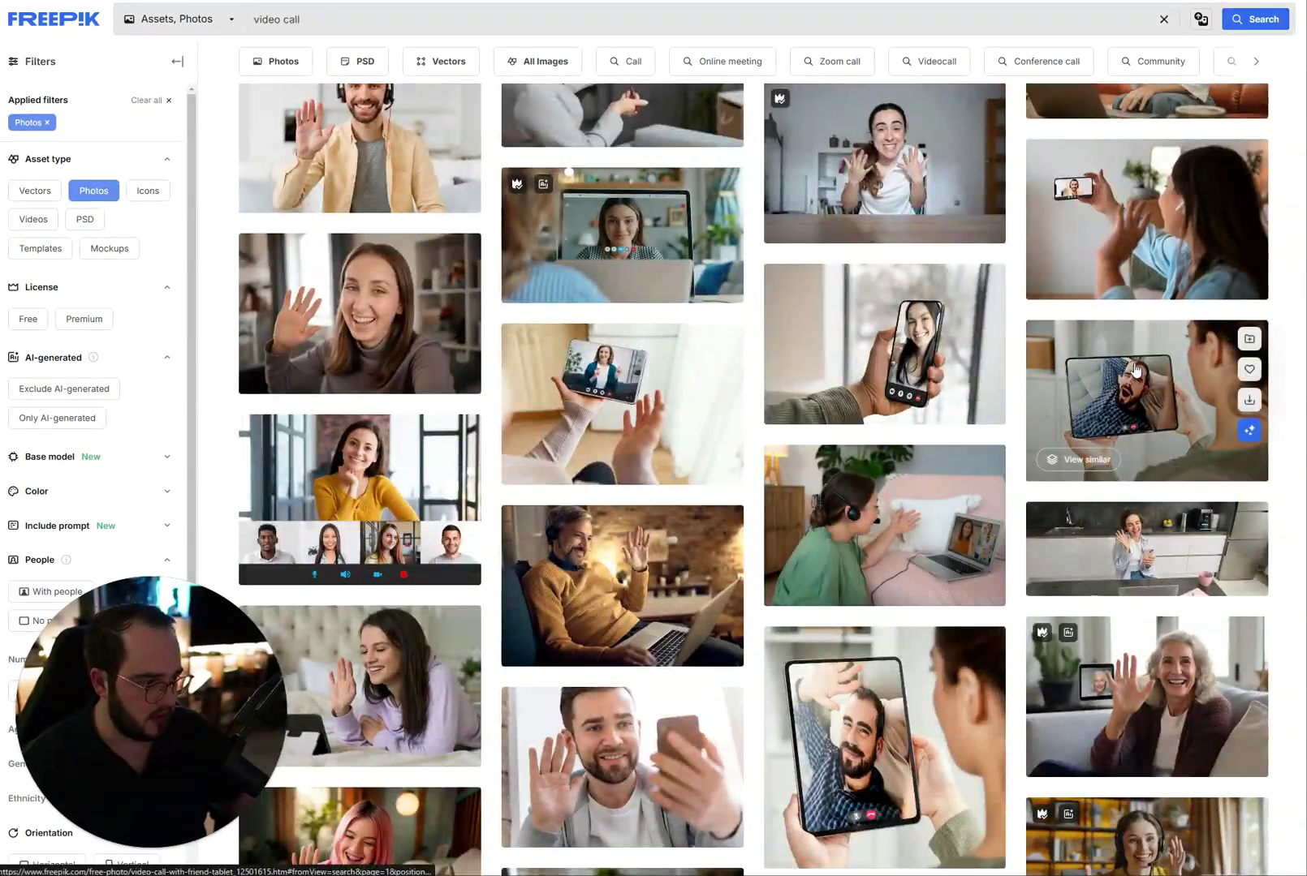
pyautogui.scroll(-6, 446, 568)
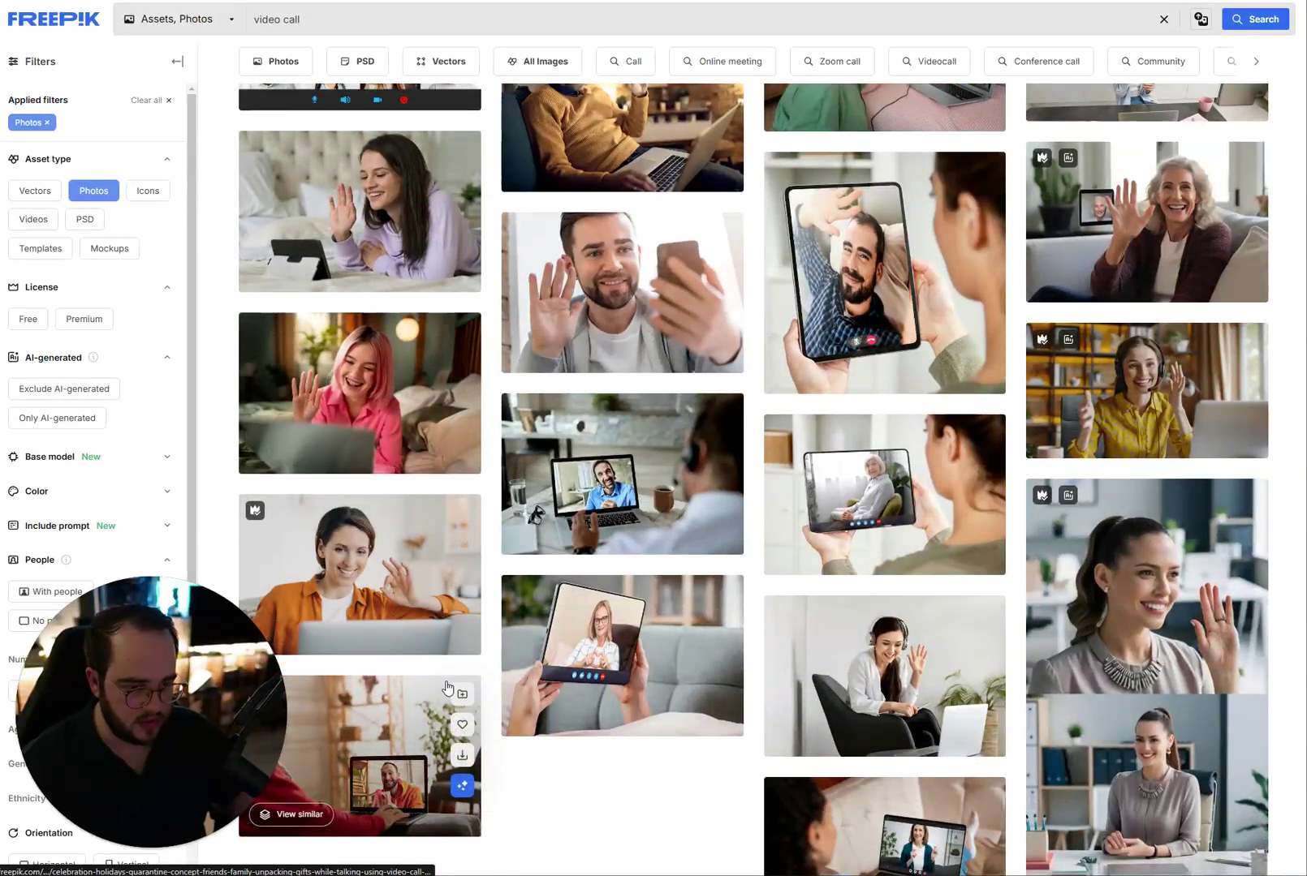
pyautogui.scroll(-5, 676, 658)
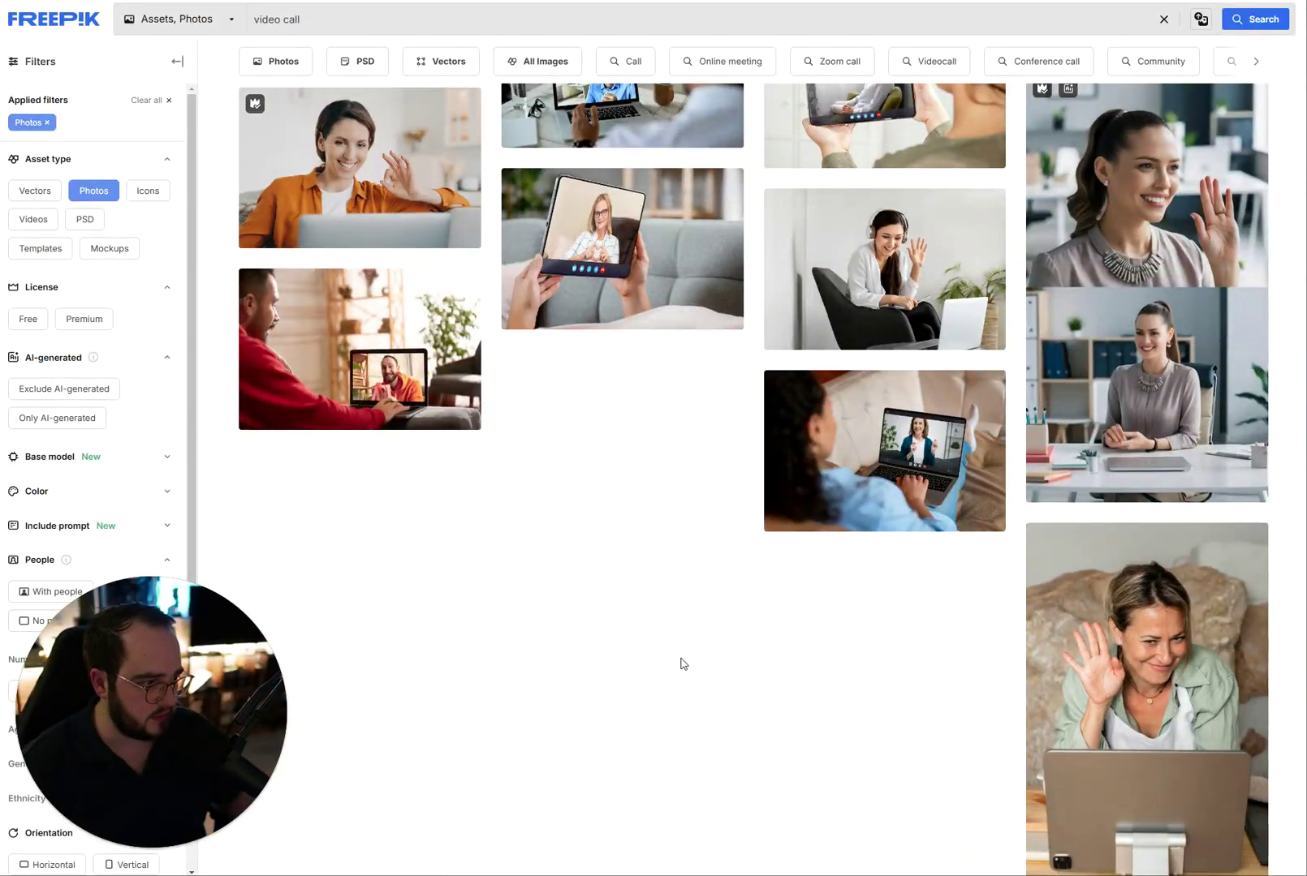
pyautogui.scroll(6, 828, 608)
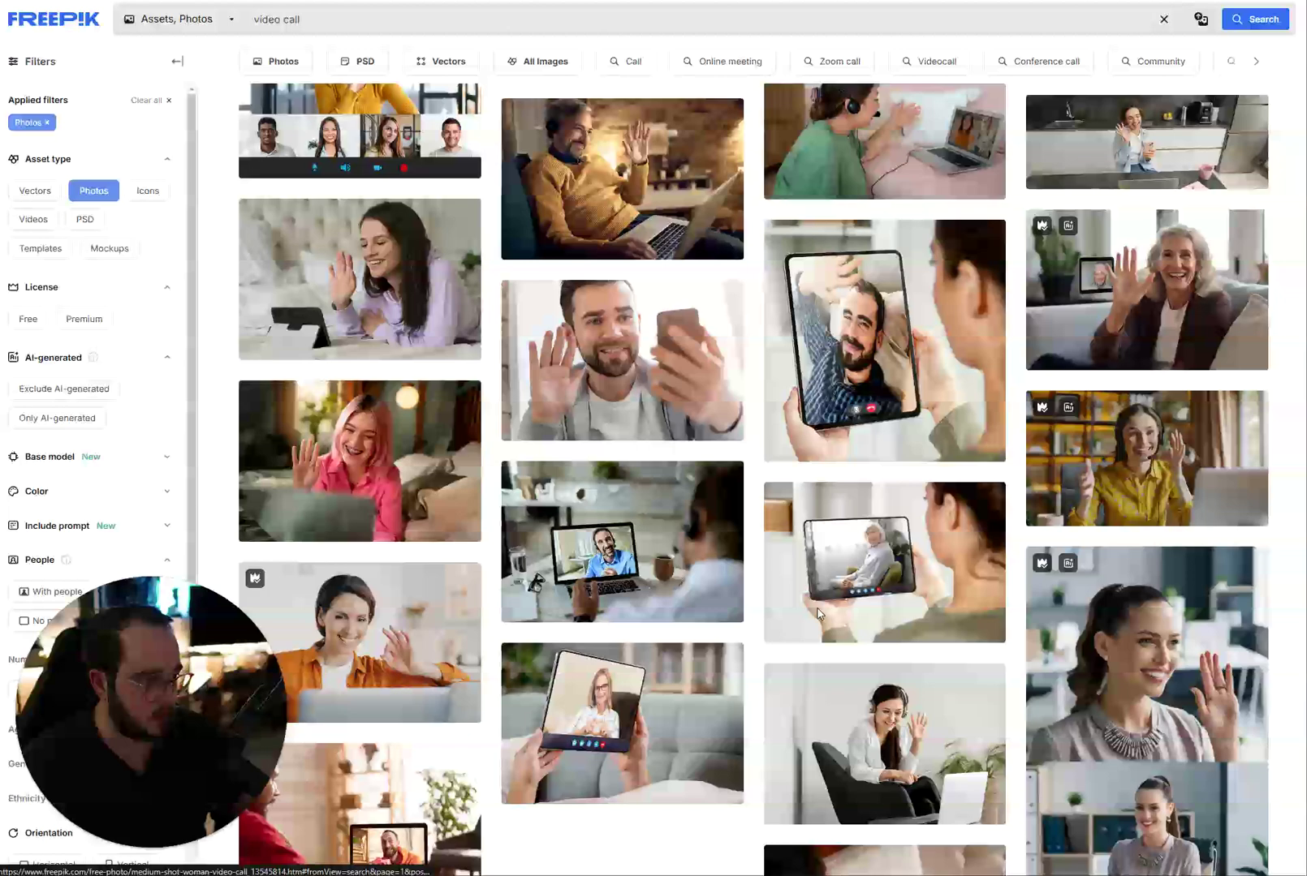
pyautogui.scroll(5, 819, 614)
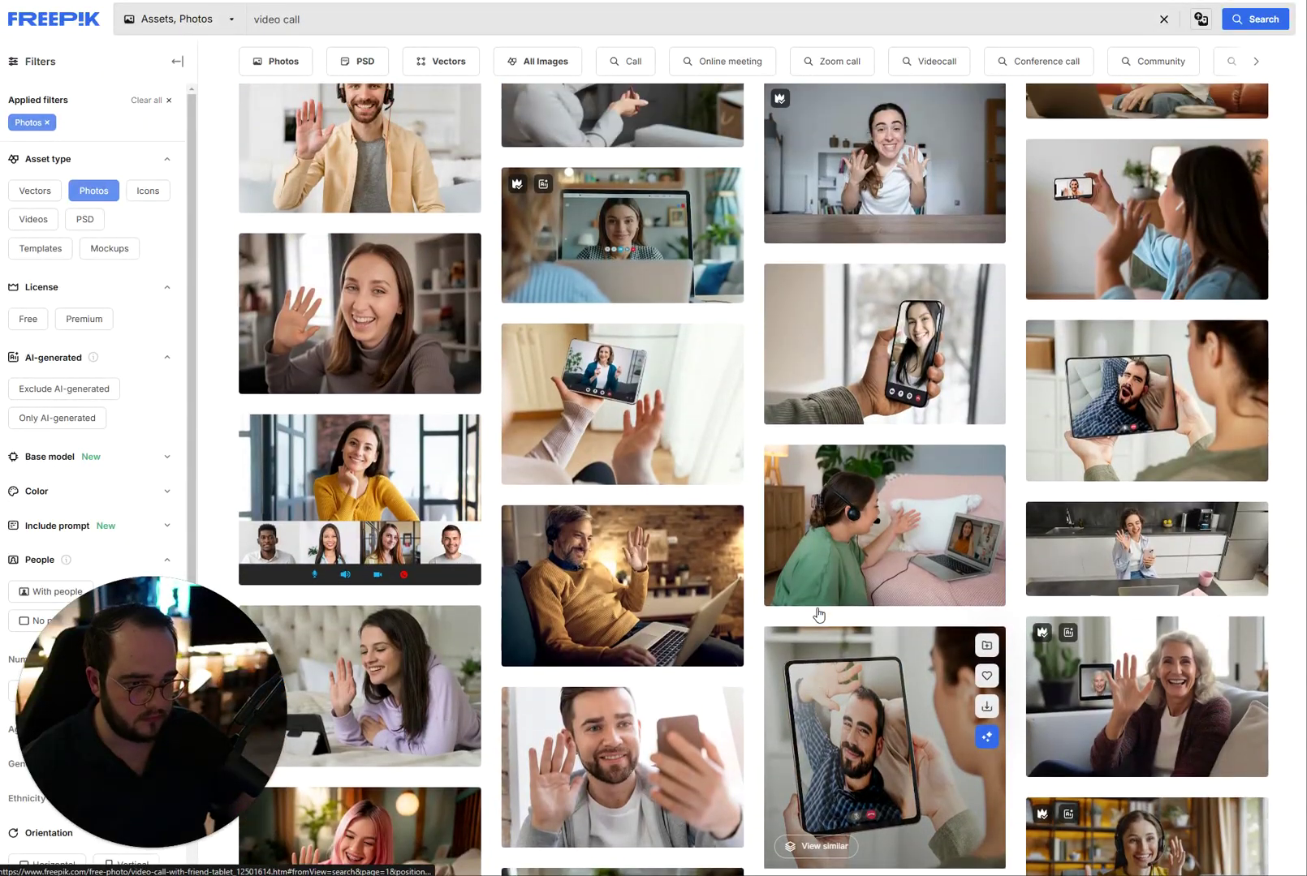
# Open the smiling woman's 'Selfie portrait for videocall' photo and copy its title.
pyautogui.click(373, 300)
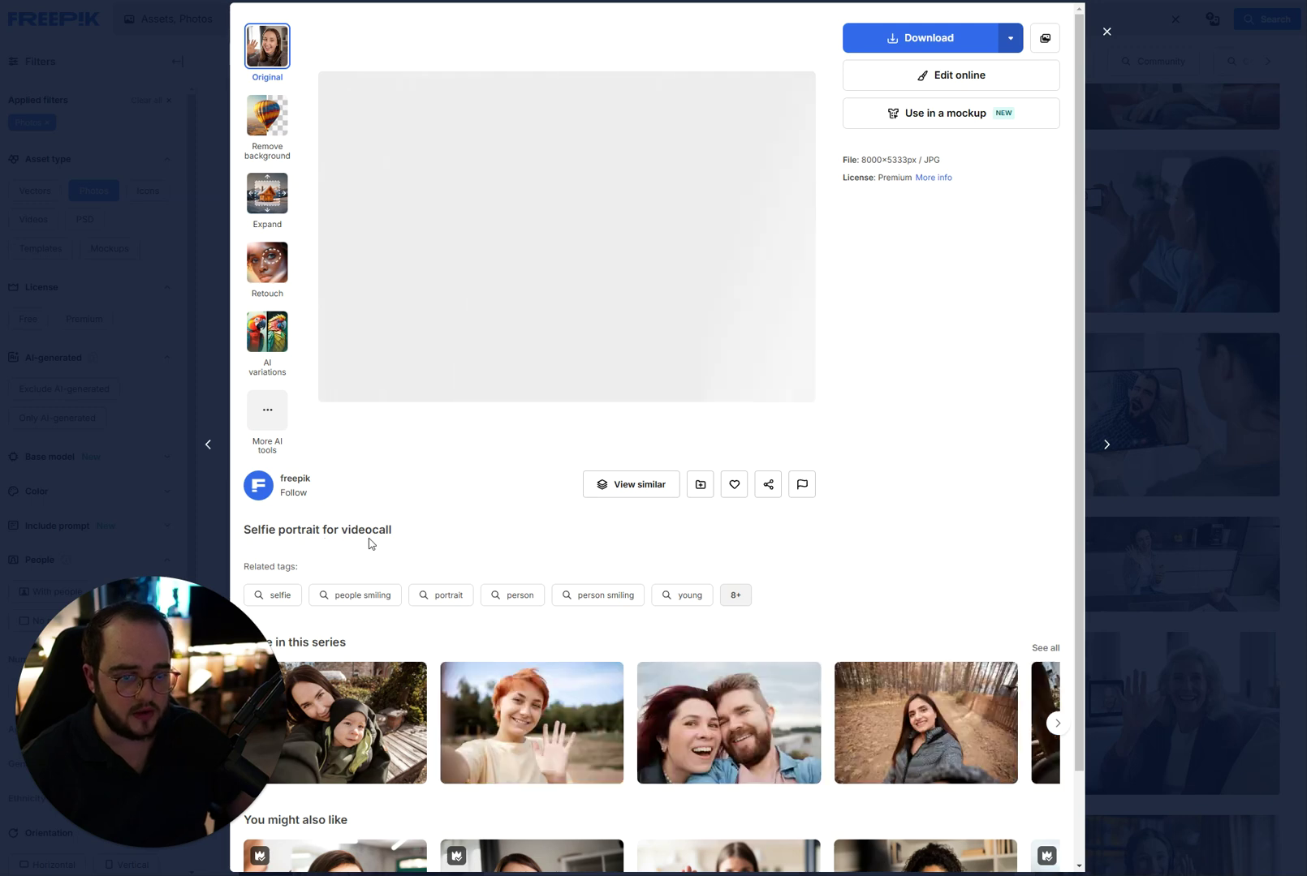
pyautogui.moveTo(402, 534); pyautogui.dragTo(245, 530)
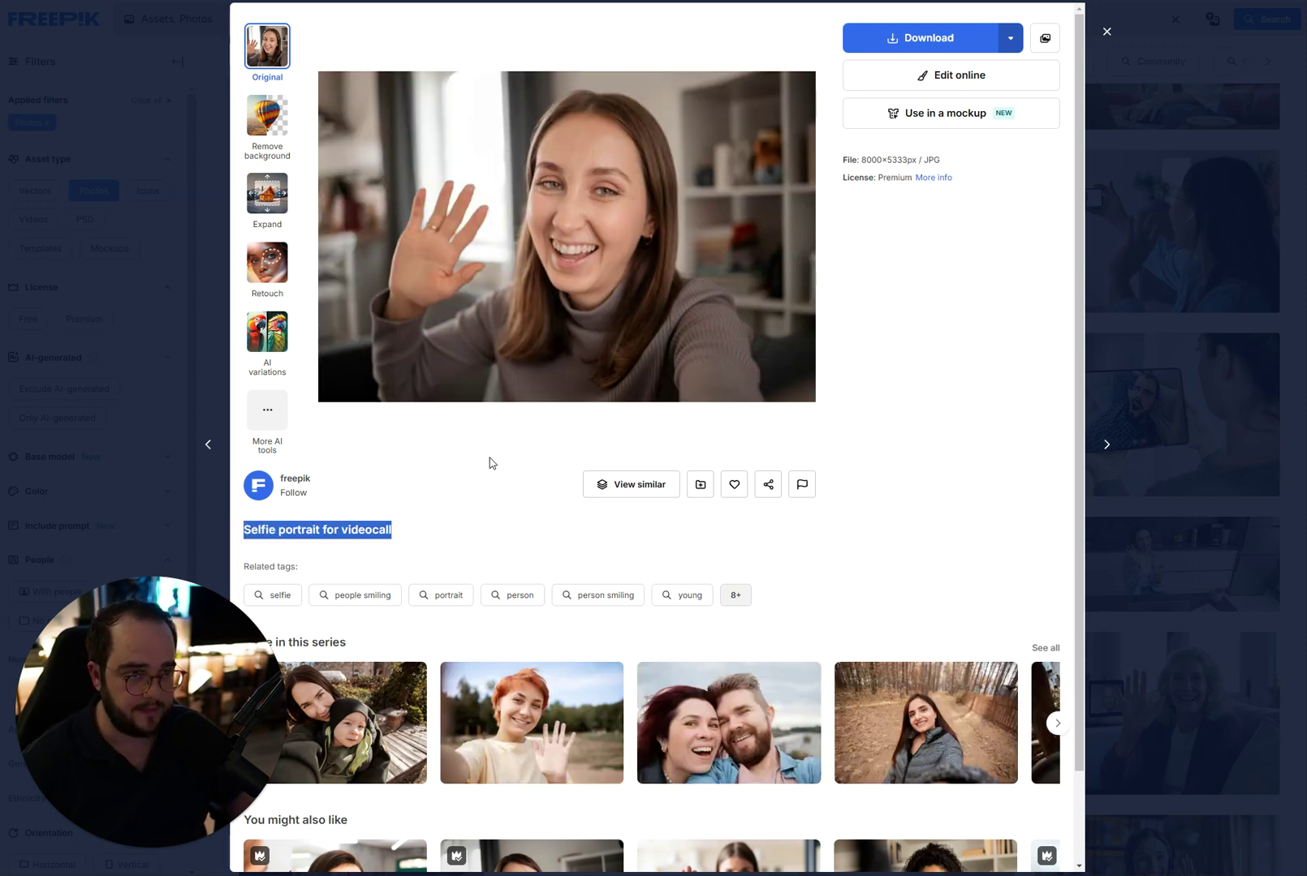
pyautogui.tripleClick(344, 534)
pyautogui.hotkey('ctrl', 'c')
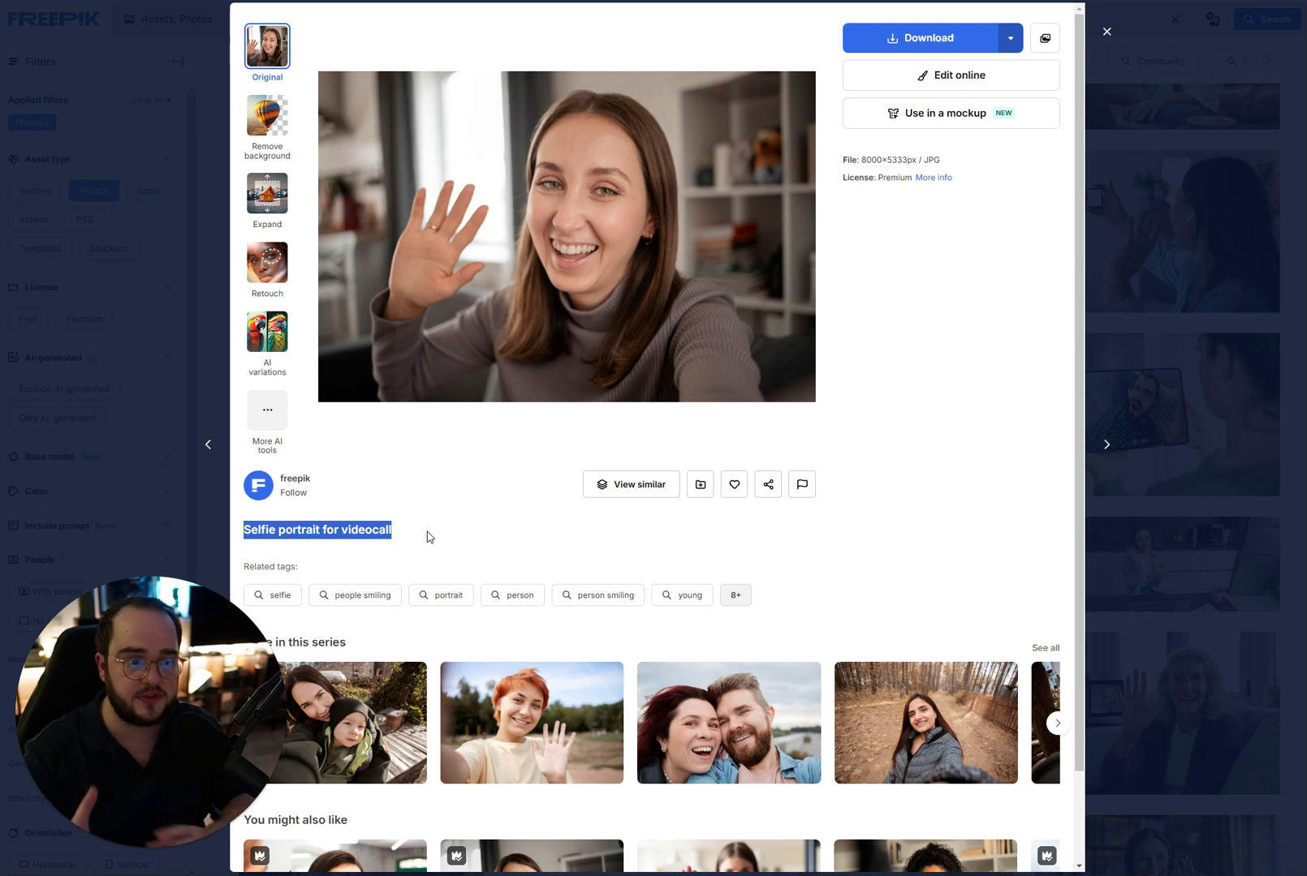
pyautogui.hotkey('alt', 'Tab')
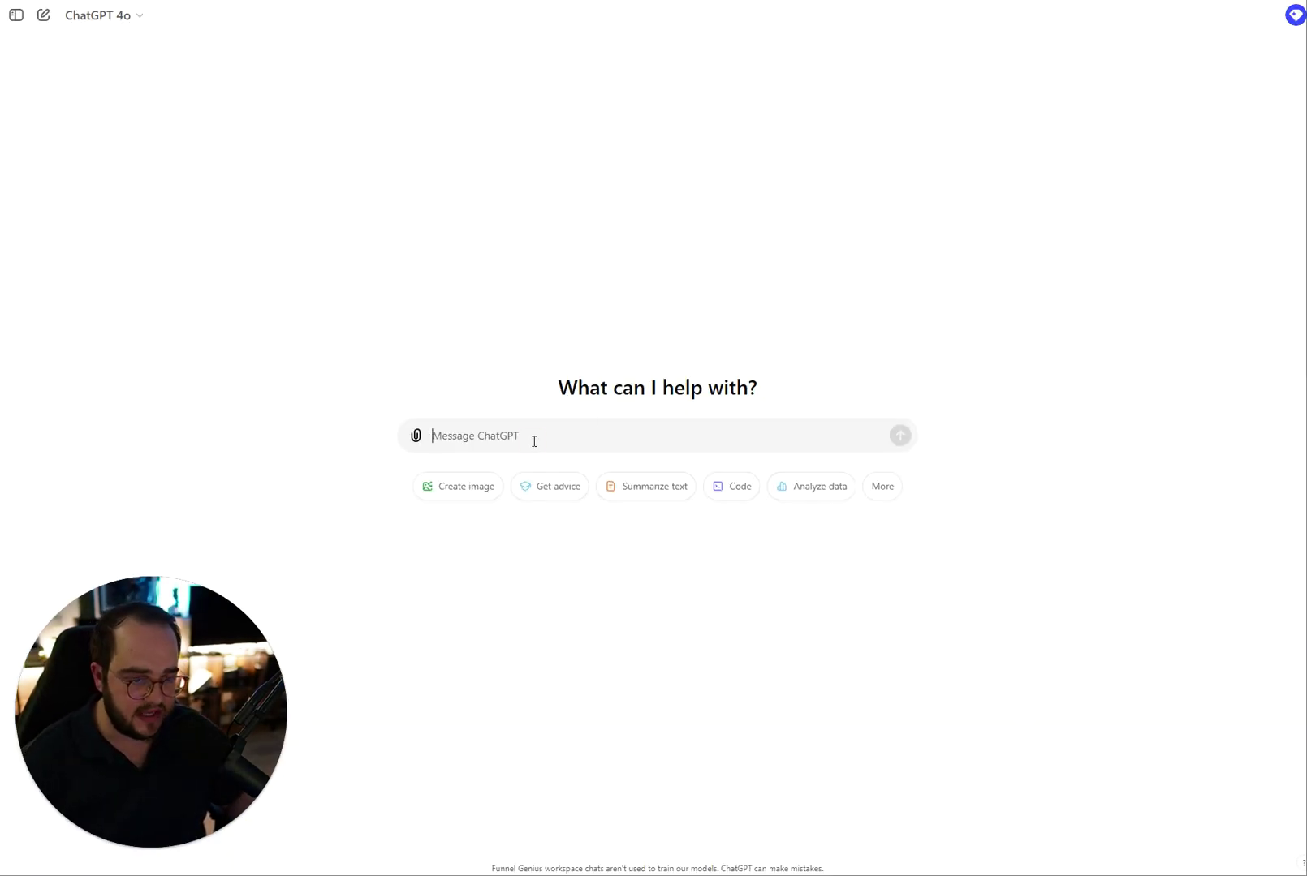
# Ask ChatGPT to create an image prompt from "Selfie portrait for videocall".
pyautogui.write('Pleae c')
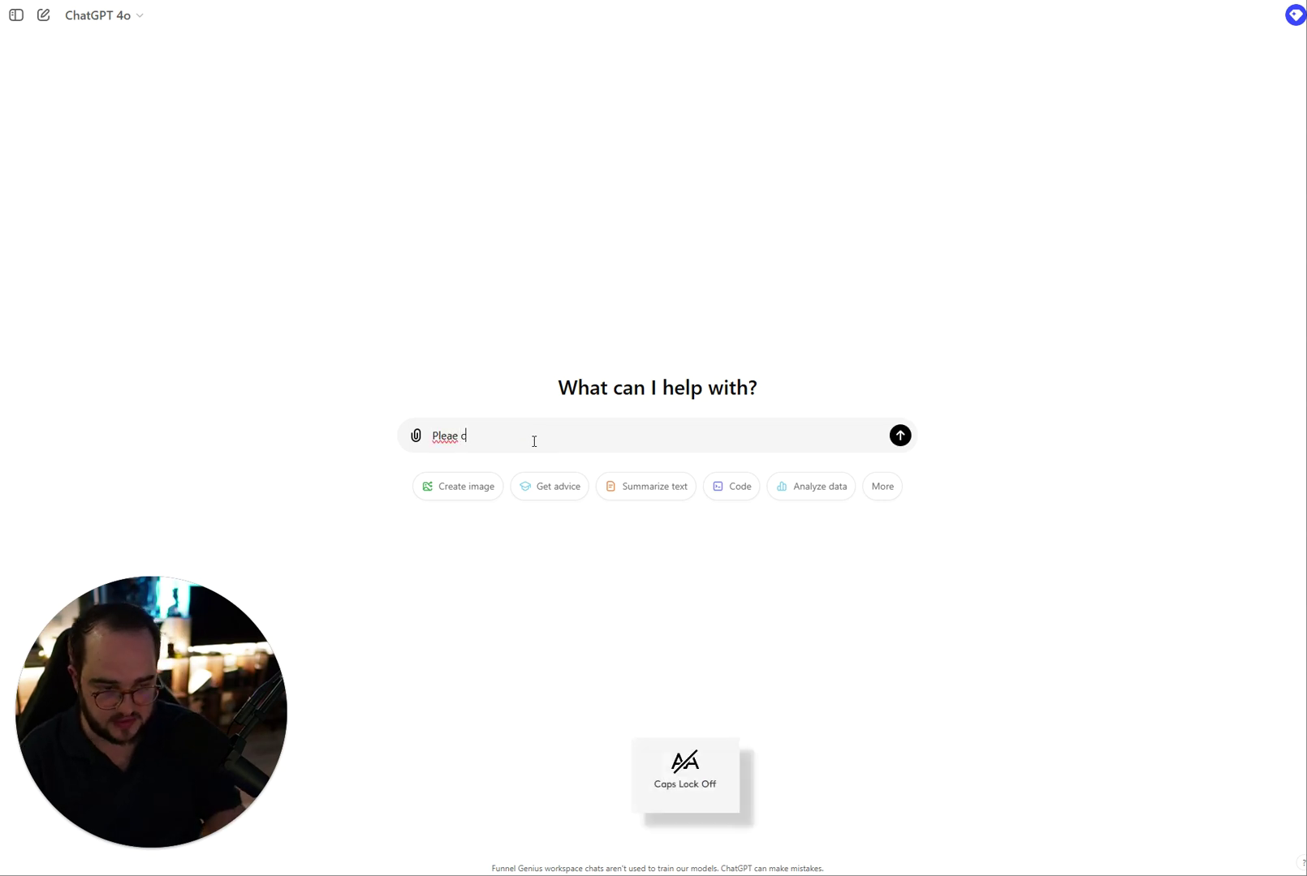
pyautogui.write('reate a prompt')
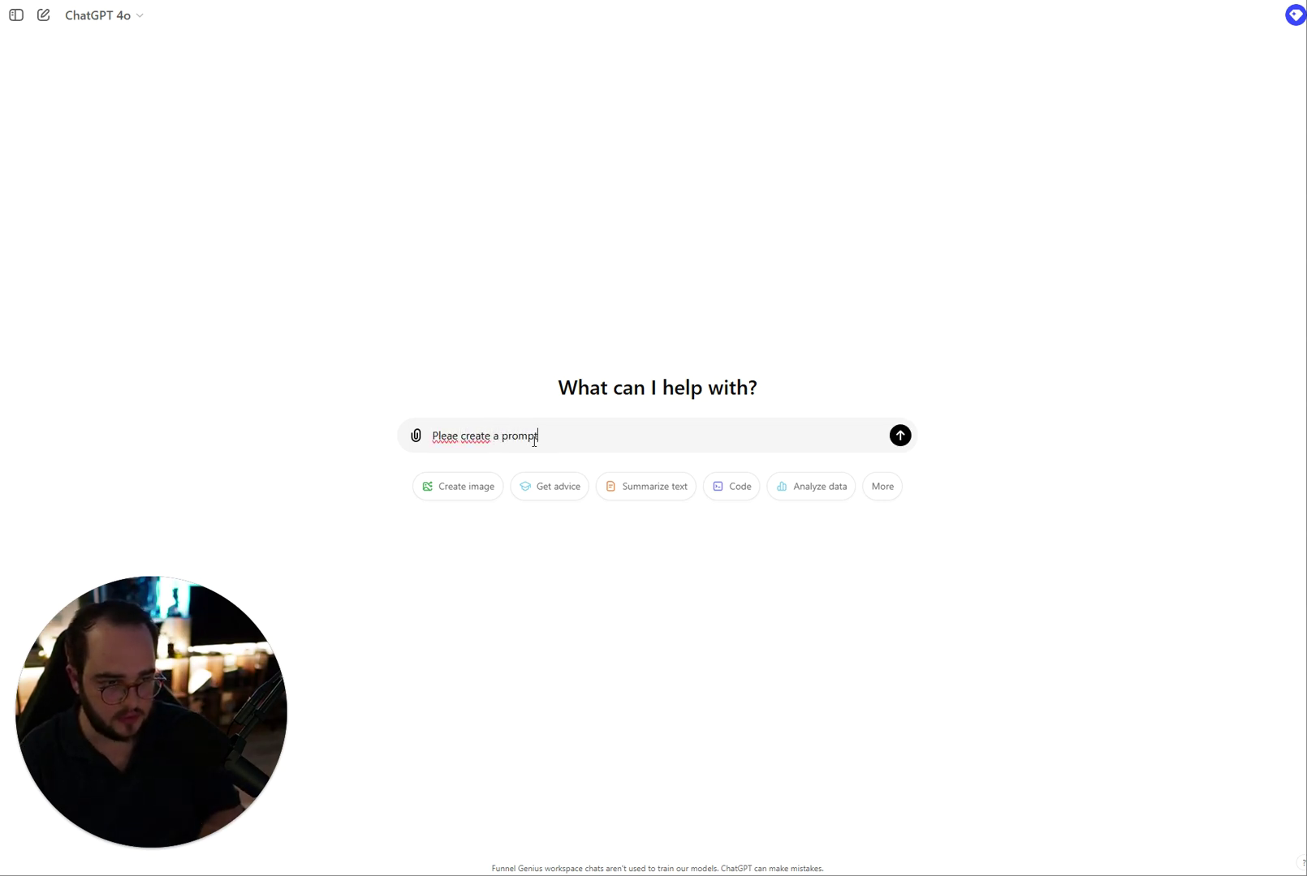
pyautogui.write(' where ')
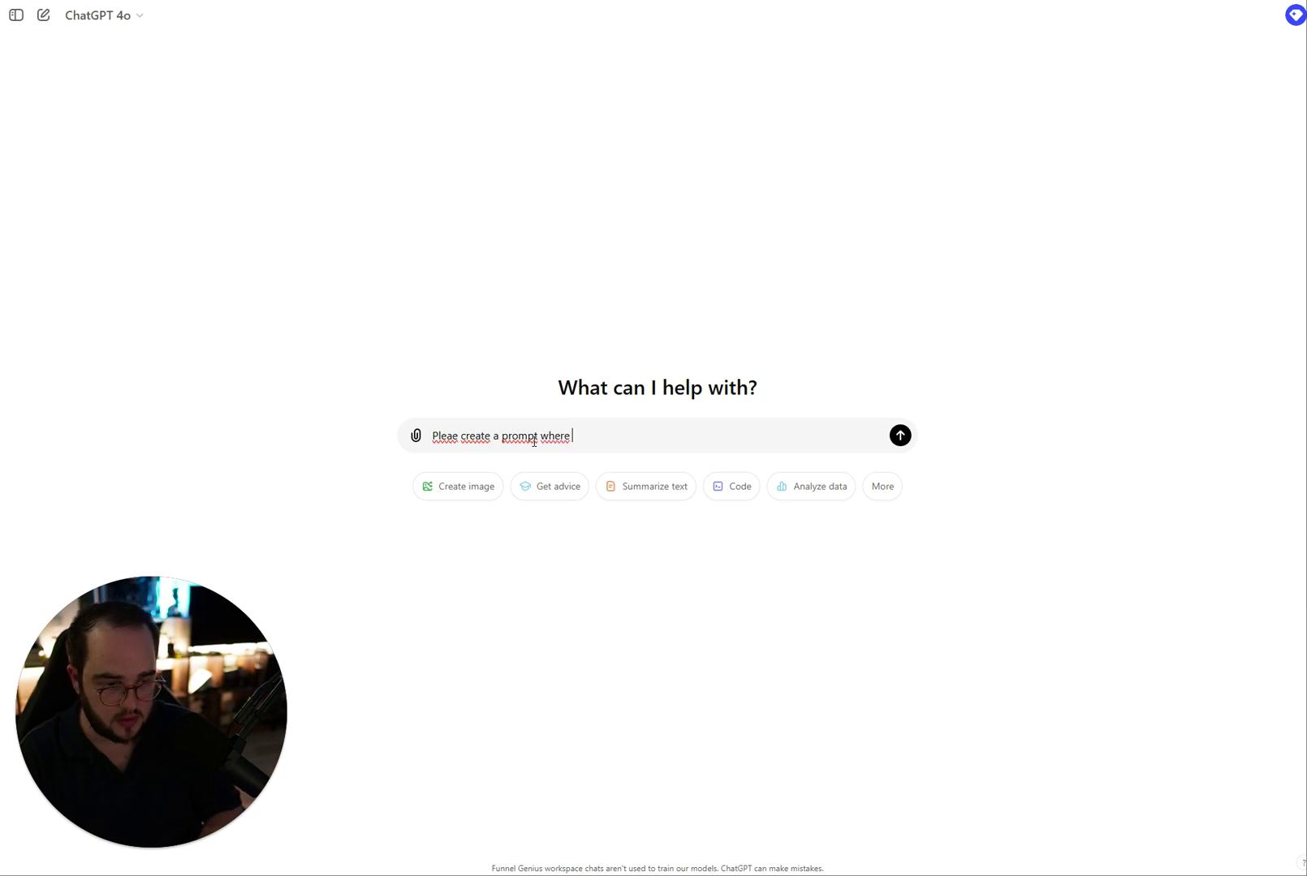
pyautogui.write('I would be able to')
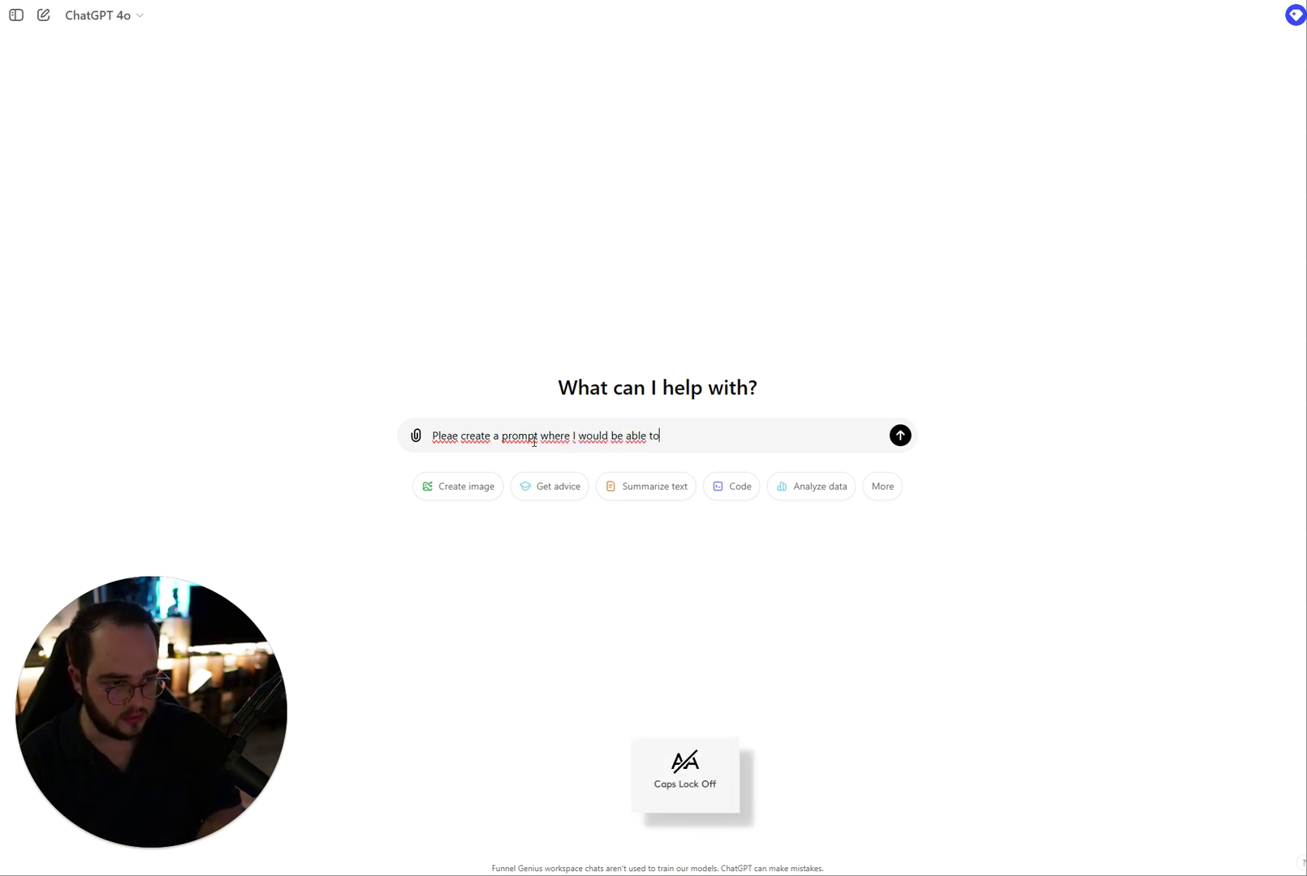
pyautogui.write(' generate an image from this "')
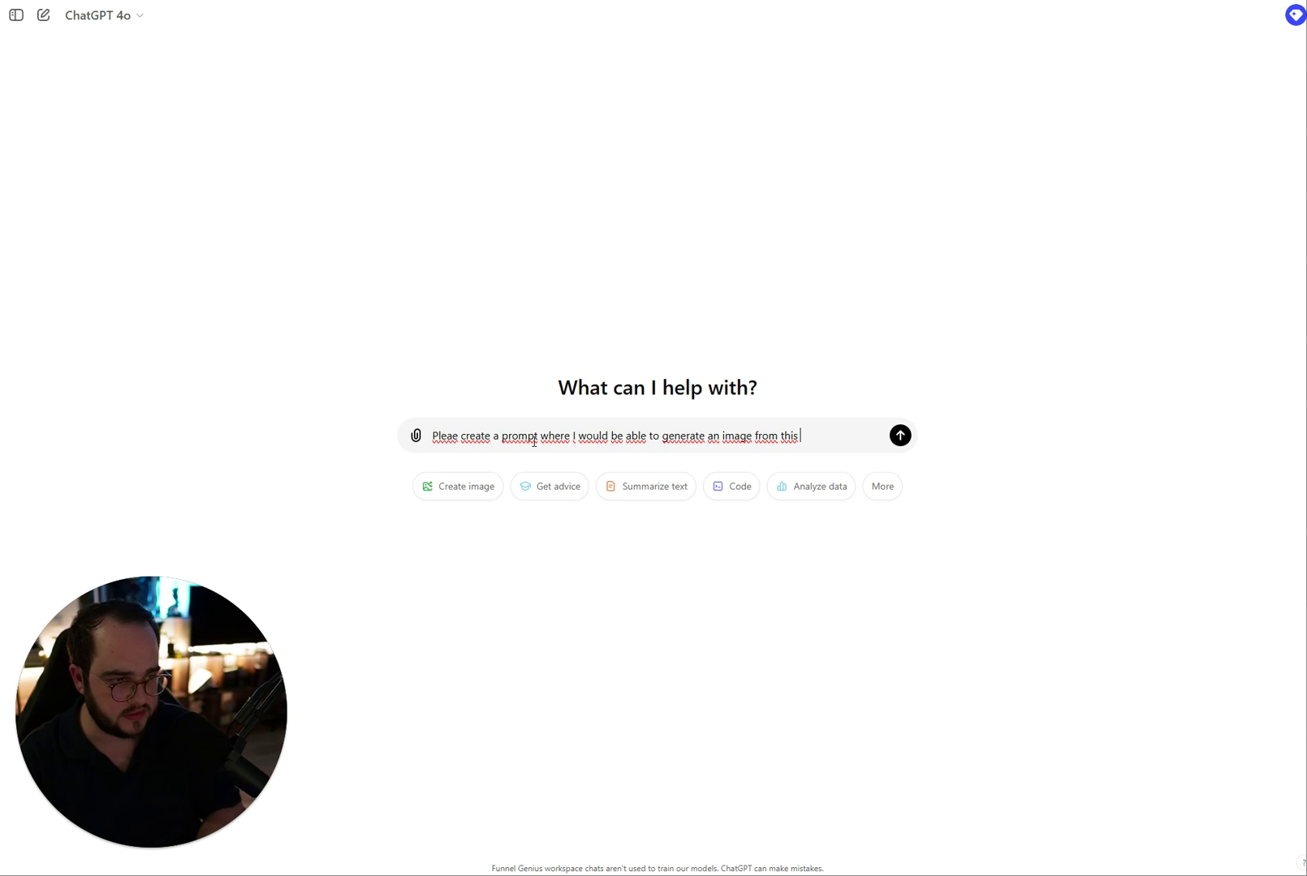
pyautogui.hotkey('ctrl', 'v')
pyautogui.write('"')
pyautogui.press('Return')
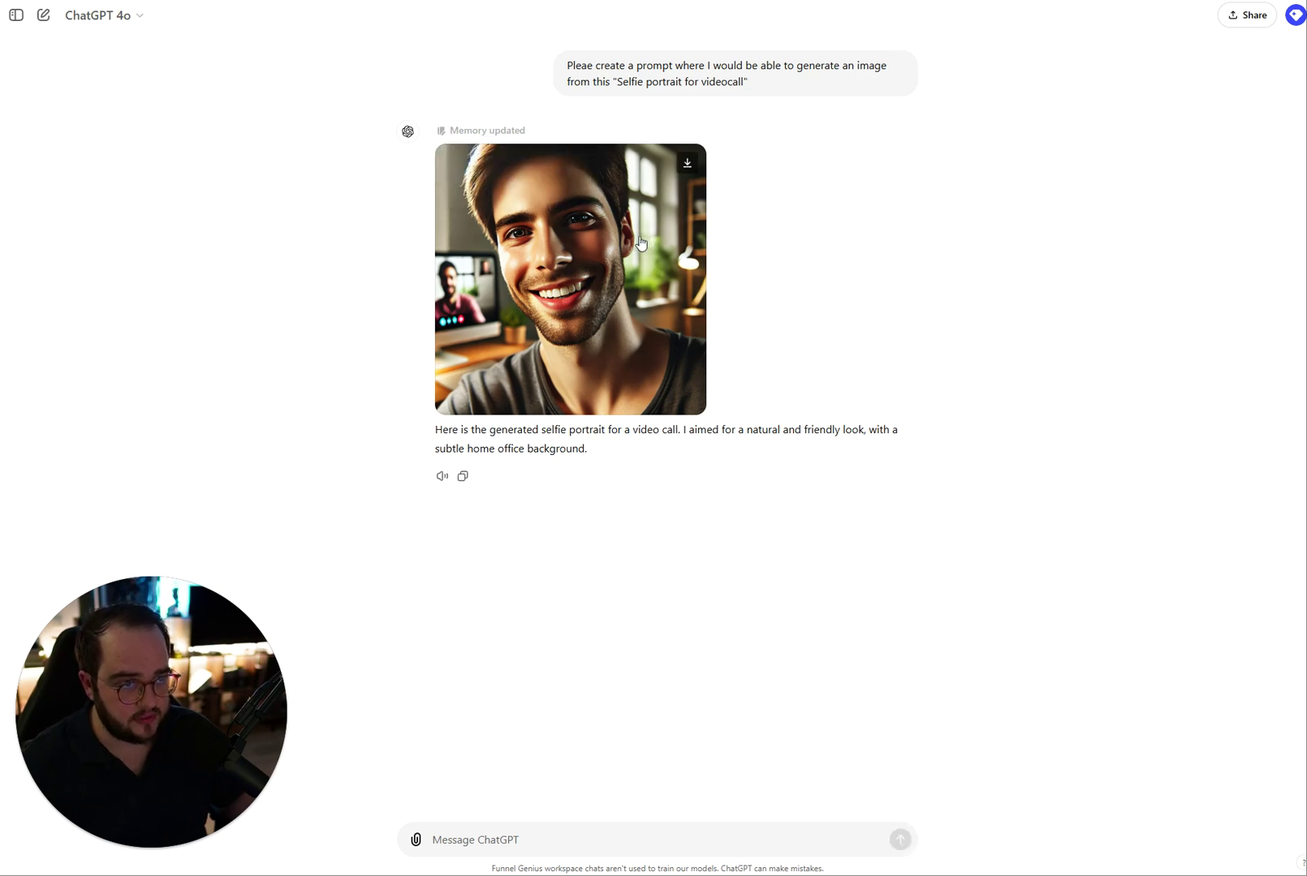
pyautogui.moveTo(617, 81); pyautogui.dragTo(741, 81)
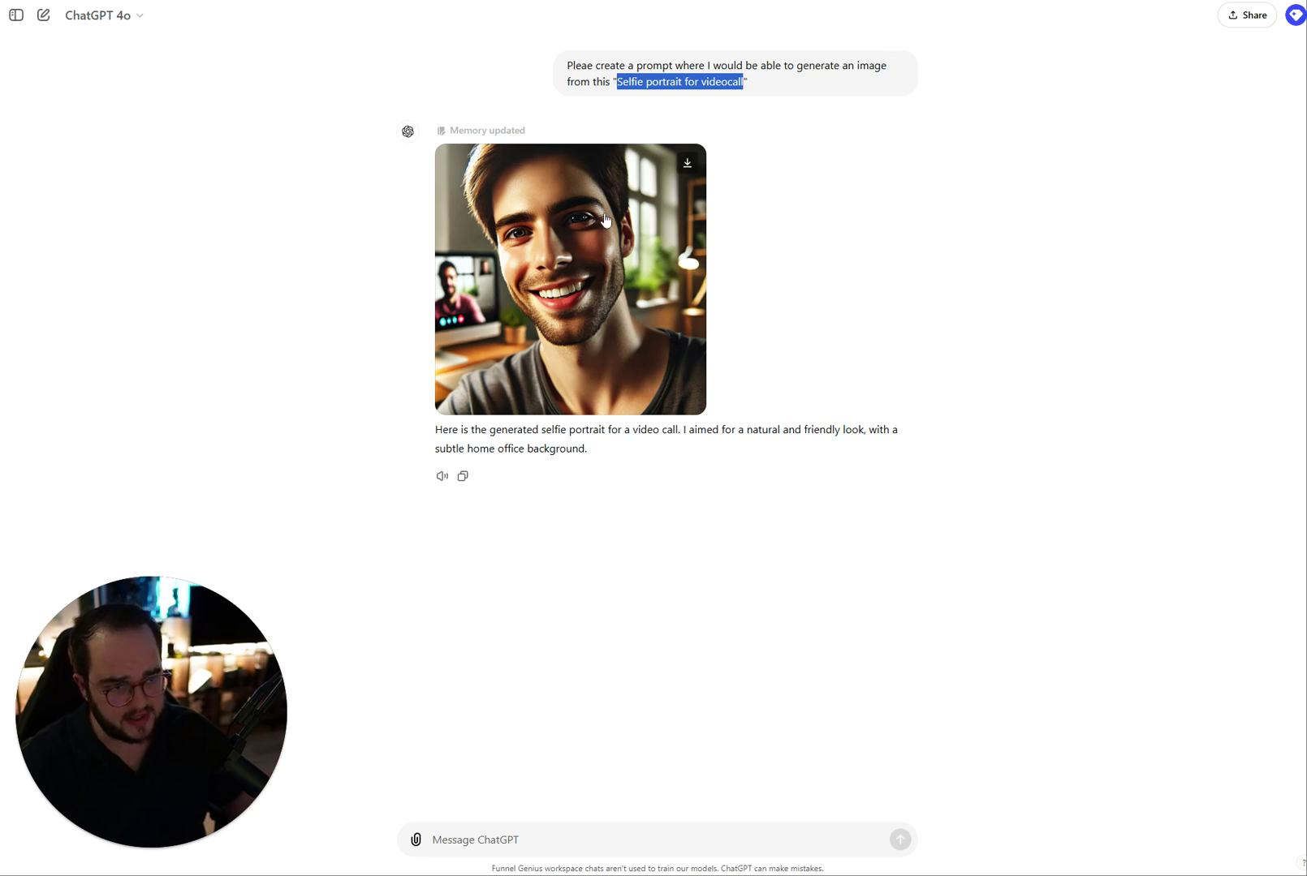
pyautogui.click(578, 847)
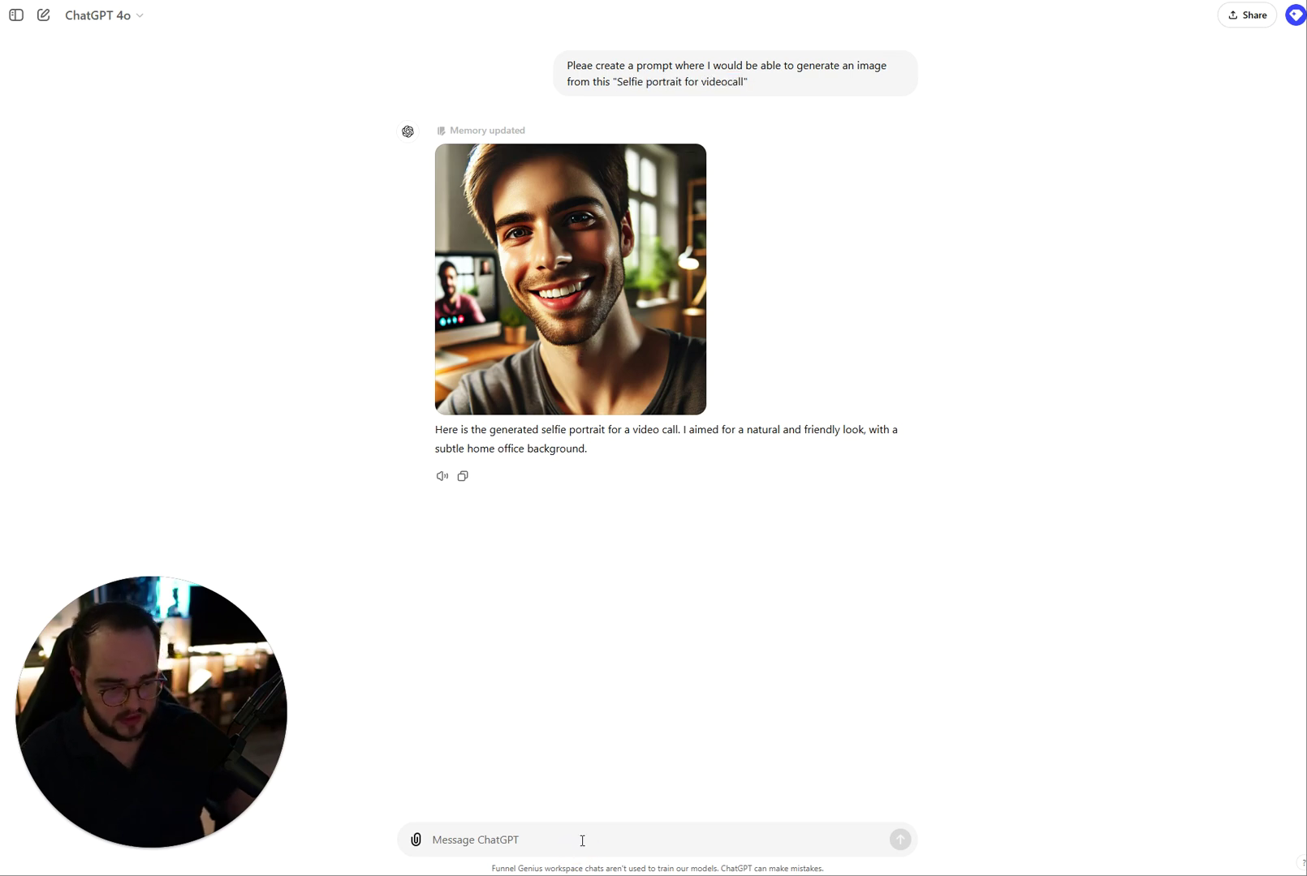
# Send 'make it a women' and 'please create the prompt', then select the returned prompt.
pyautogui.write('make it a wom')
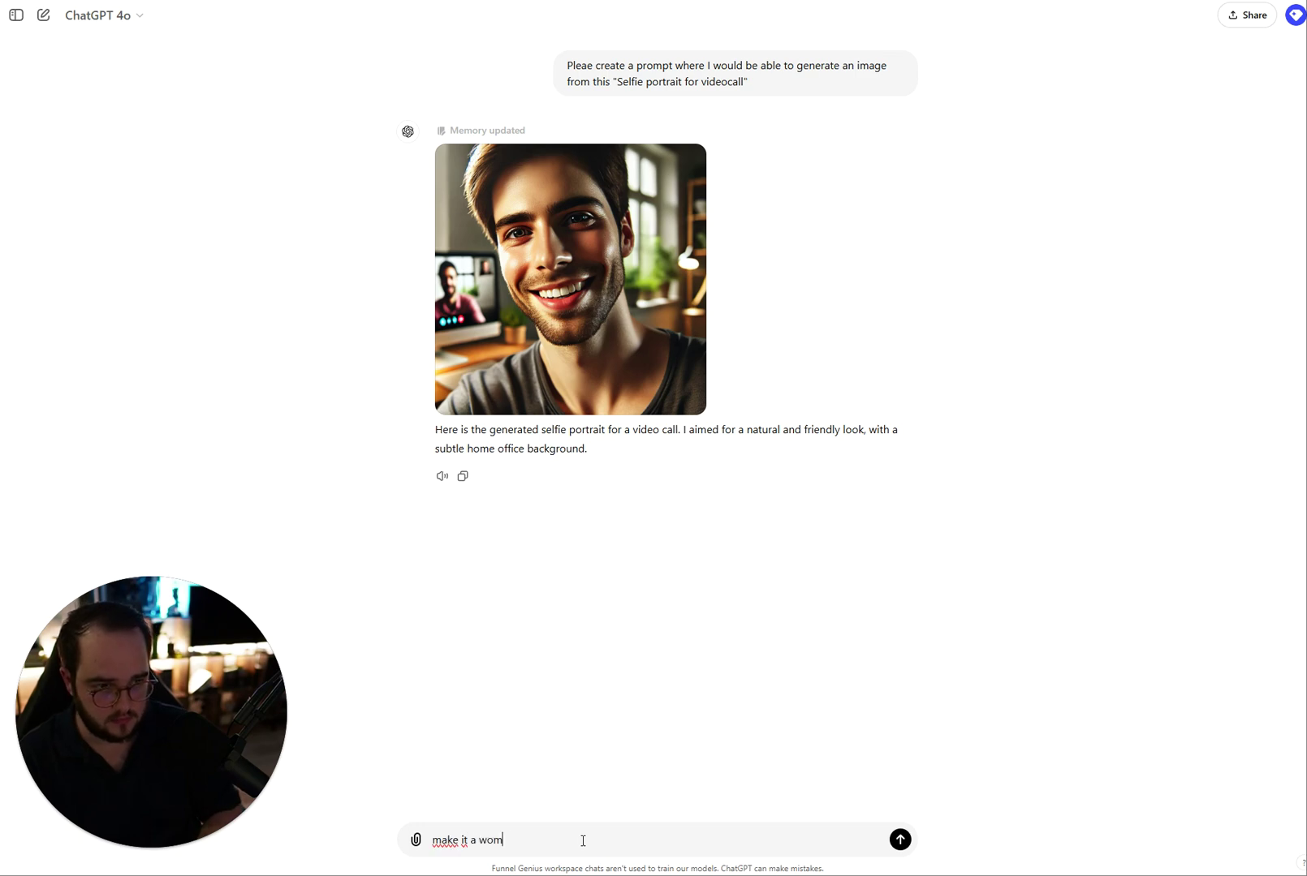
pyautogui.write('en')
pyautogui.press('Return')
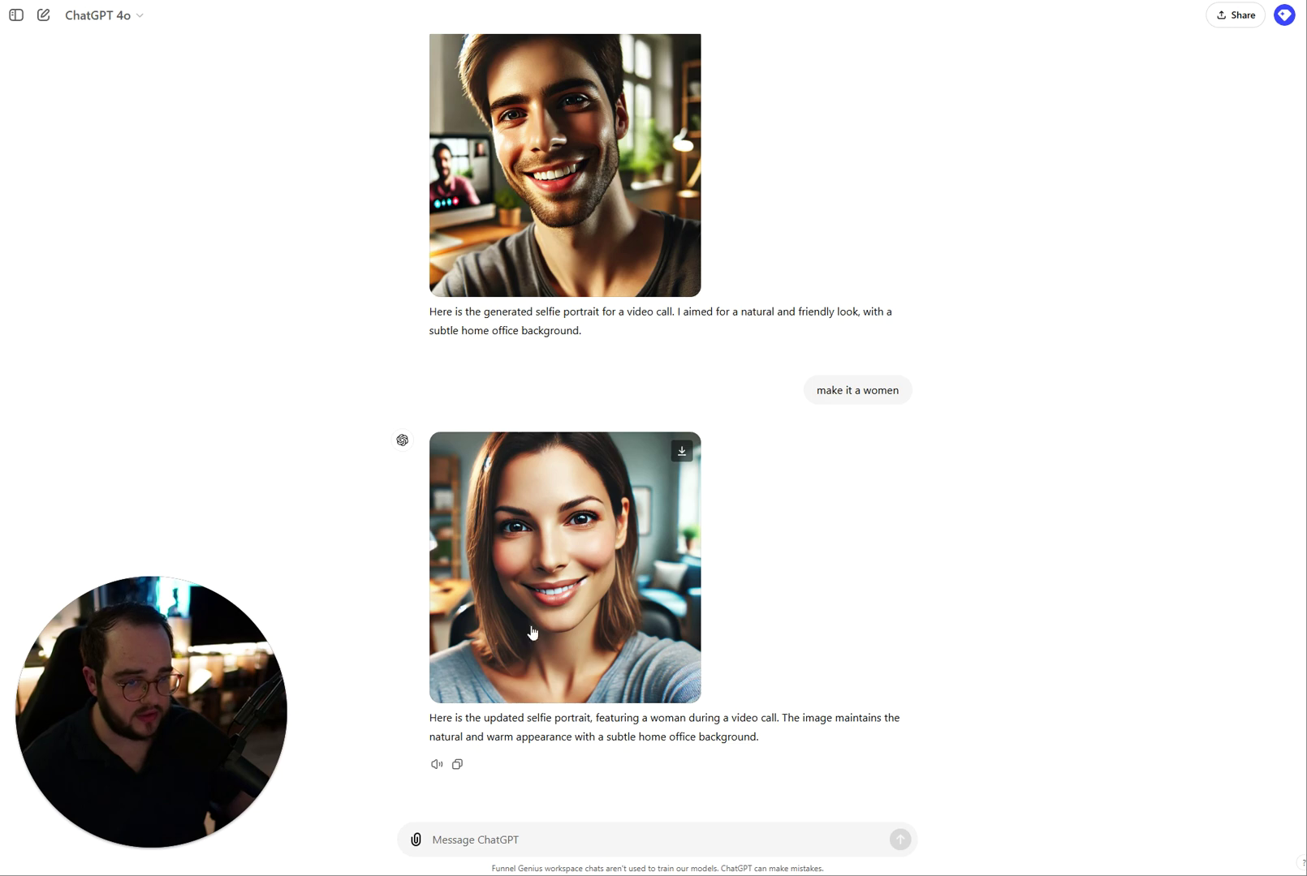
pyautogui.click(611, 846)
pyautogui.write('please create the prompt')
pyautogui.press('Return')
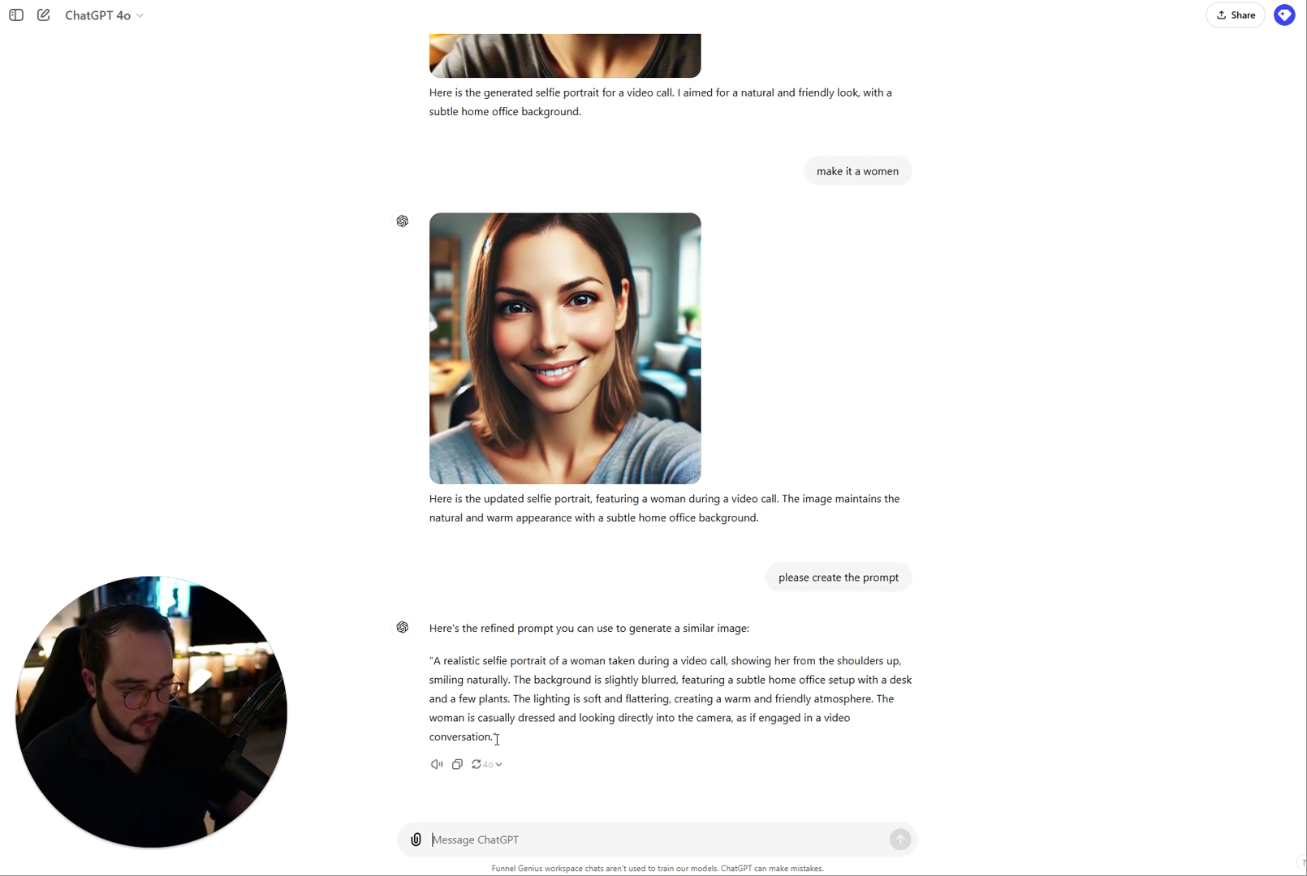
pyautogui.moveTo(493, 737); pyautogui.dragTo(435, 660)
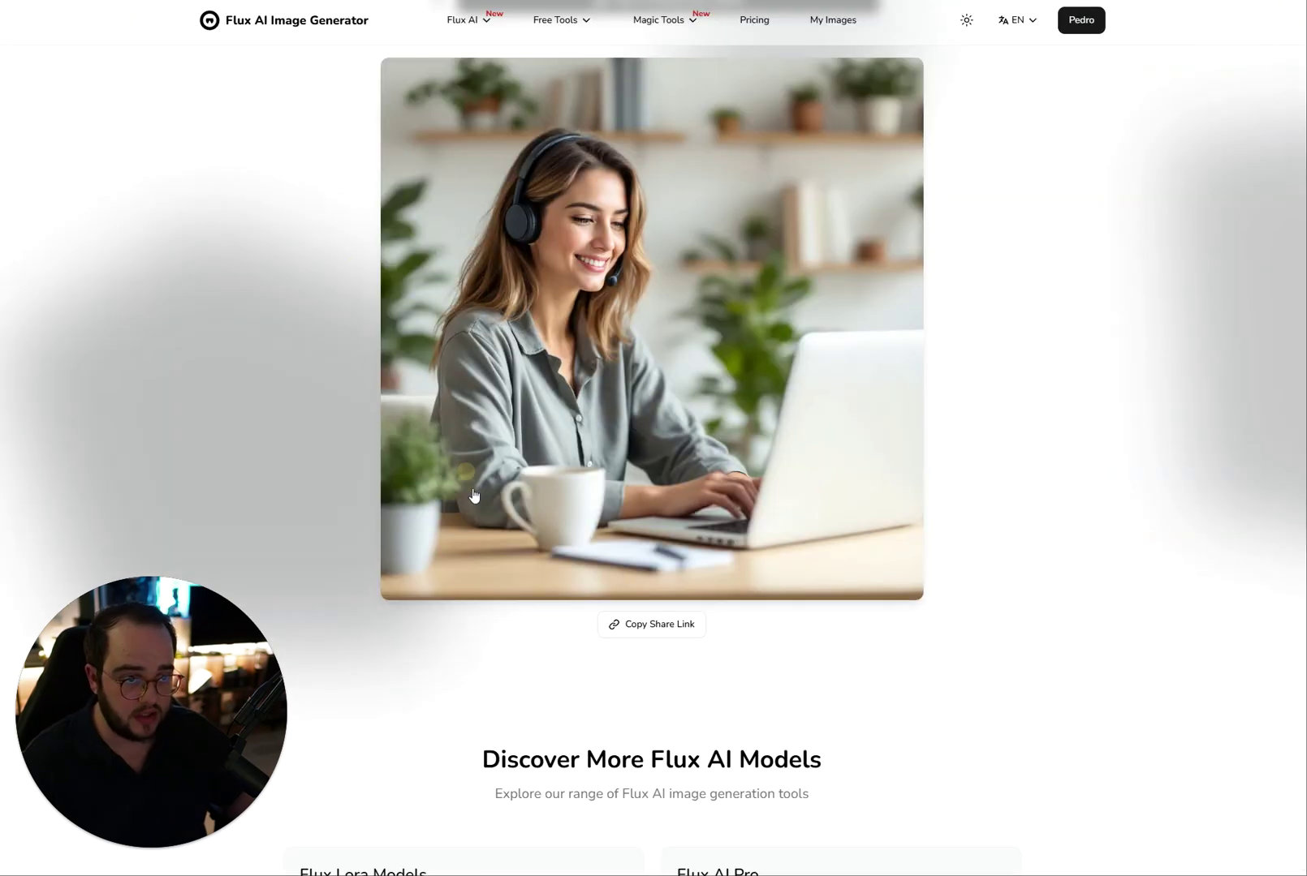
pyautogui.scroll(4, 595, 272)
# Replace the old Flux prompt with the pasted ChatGPT video-call woman prompt.
pyautogui.scroll(-4, 594, 271)
pyautogui.scroll(7, 594, 272)
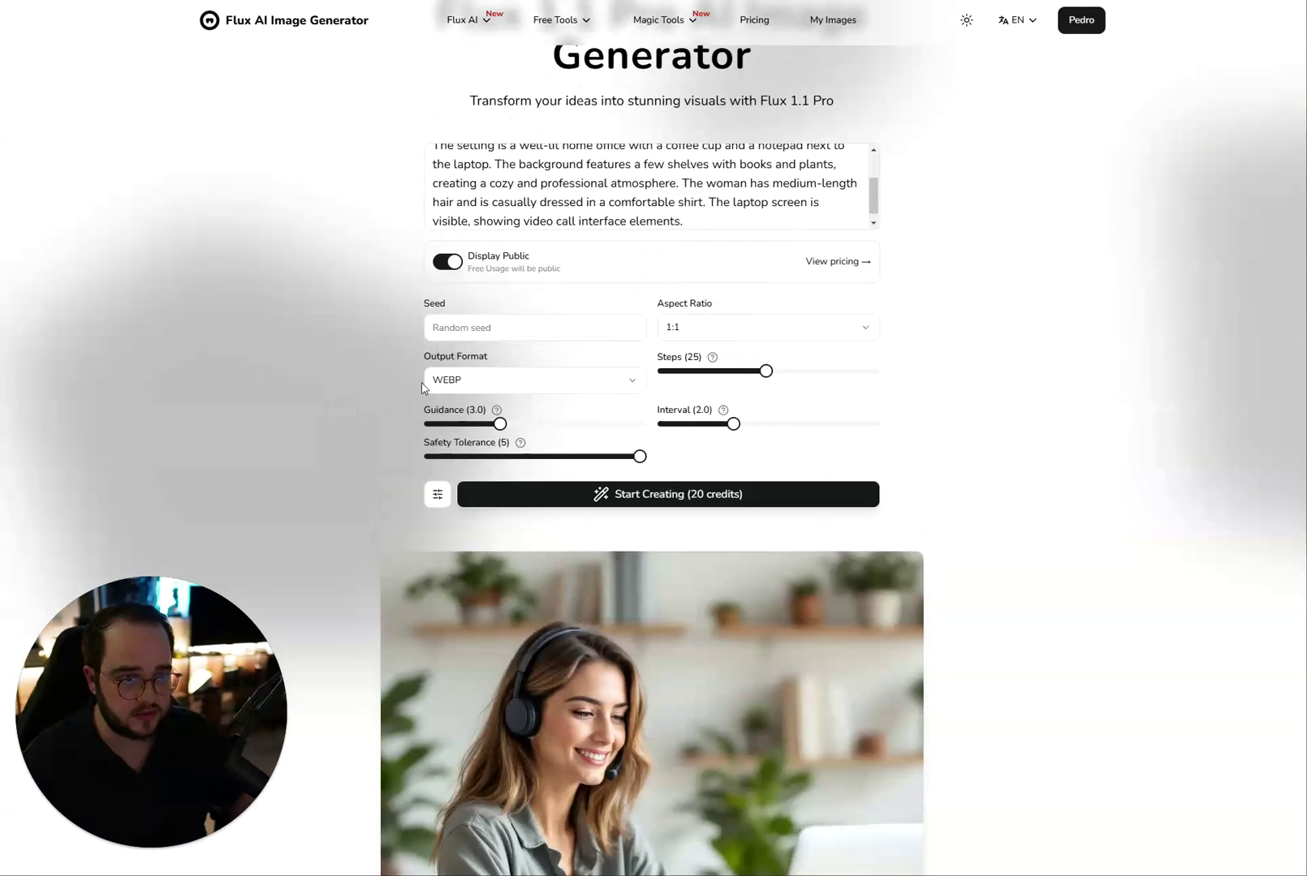
pyautogui.click(606, 317)
pyautogui.hotkey('ctrl', 'a')
pyautogui.hotkey('ctrl', 'v')
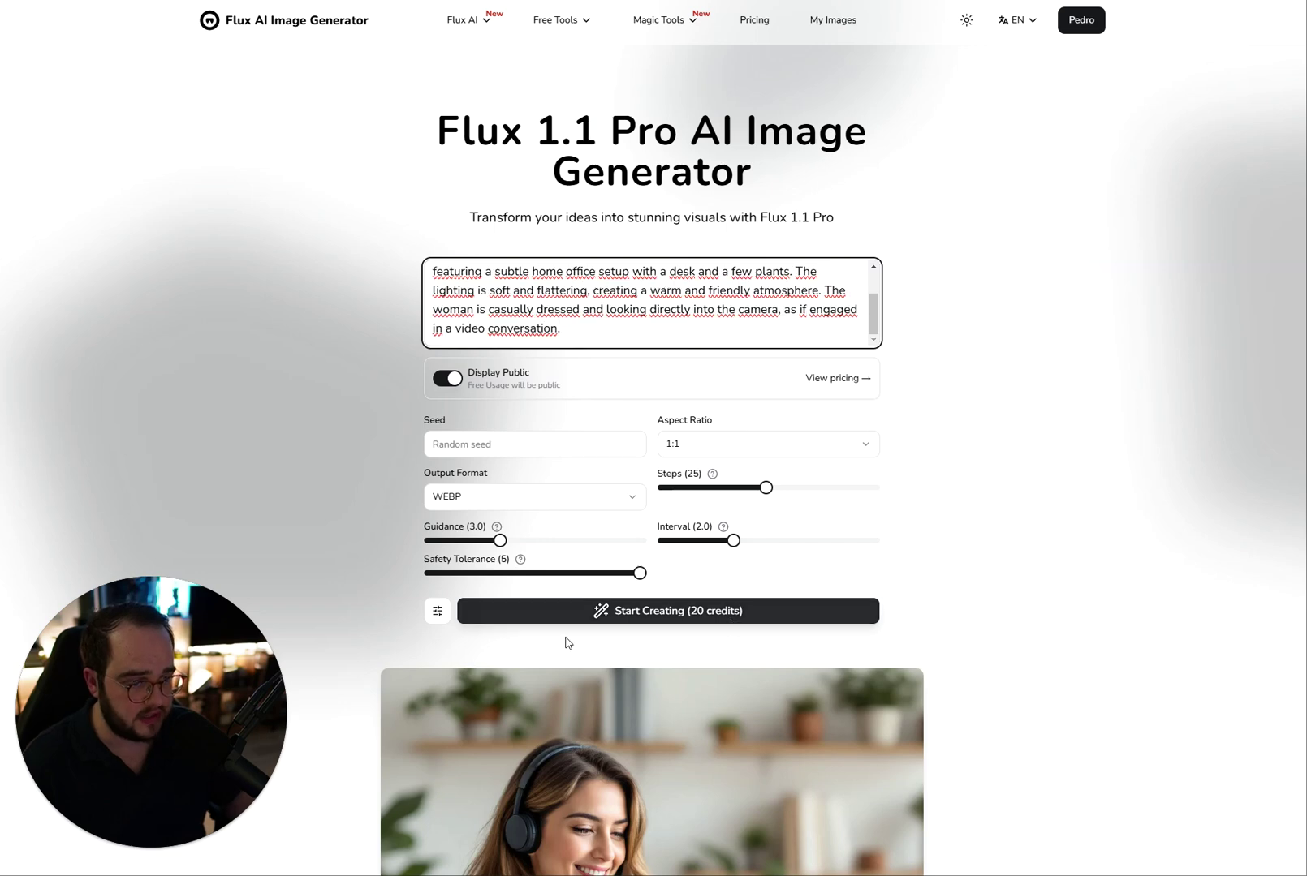
# Set Output Format to JPG and generate the image.
pyautogui.click(541, 503)
pyautogui.click(454, 556)
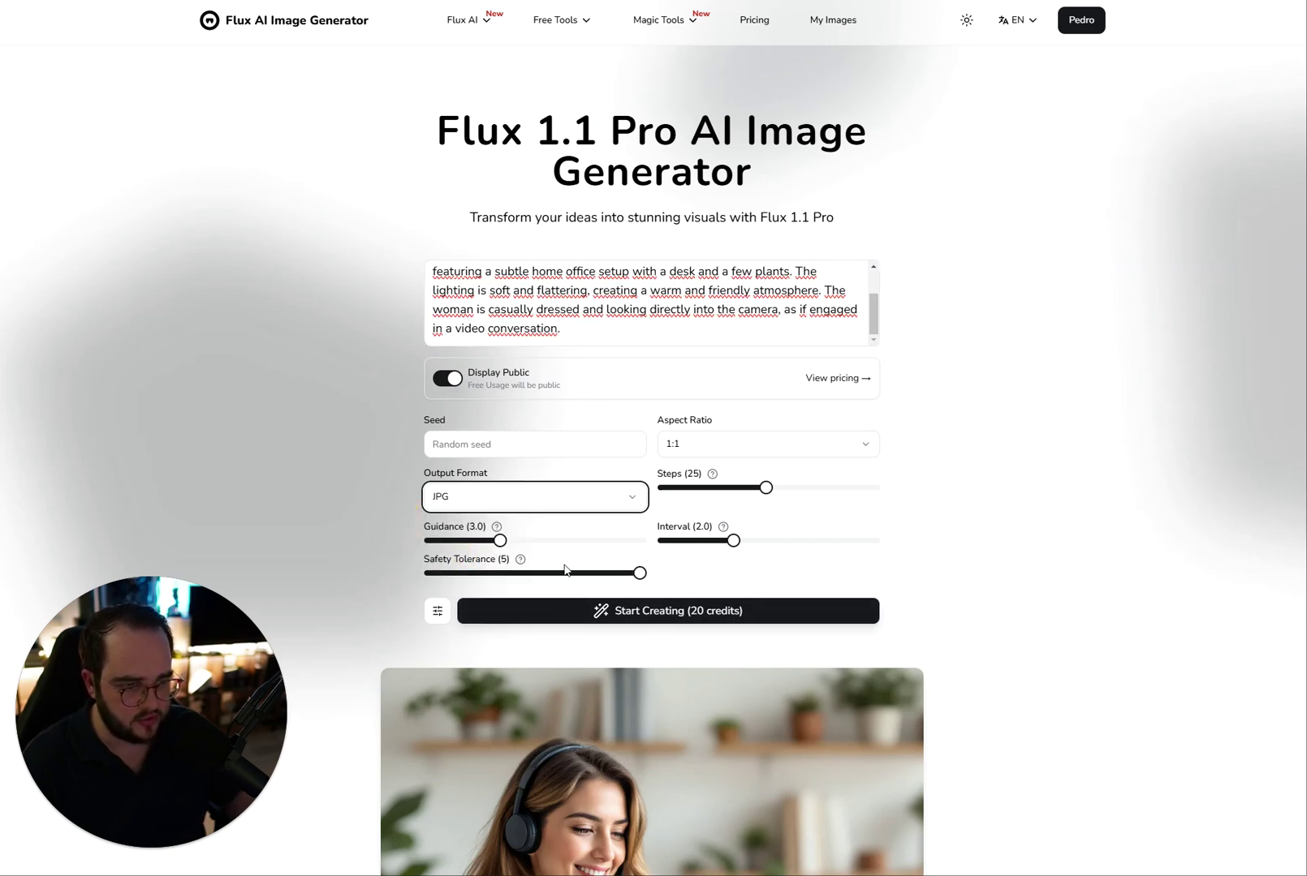
pyautogui.click(708, 619)
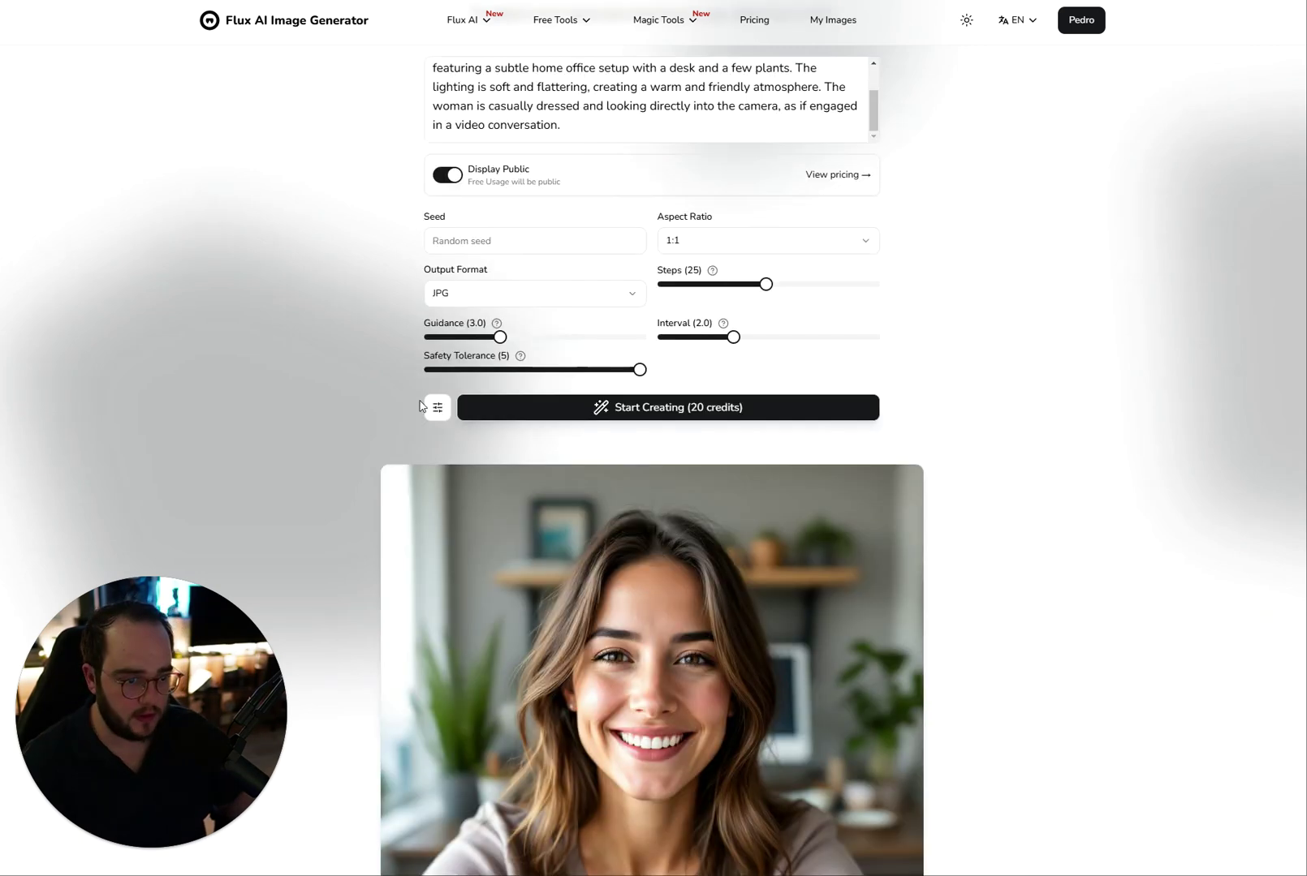
pyautogui.scroll(-6, 359, 445)
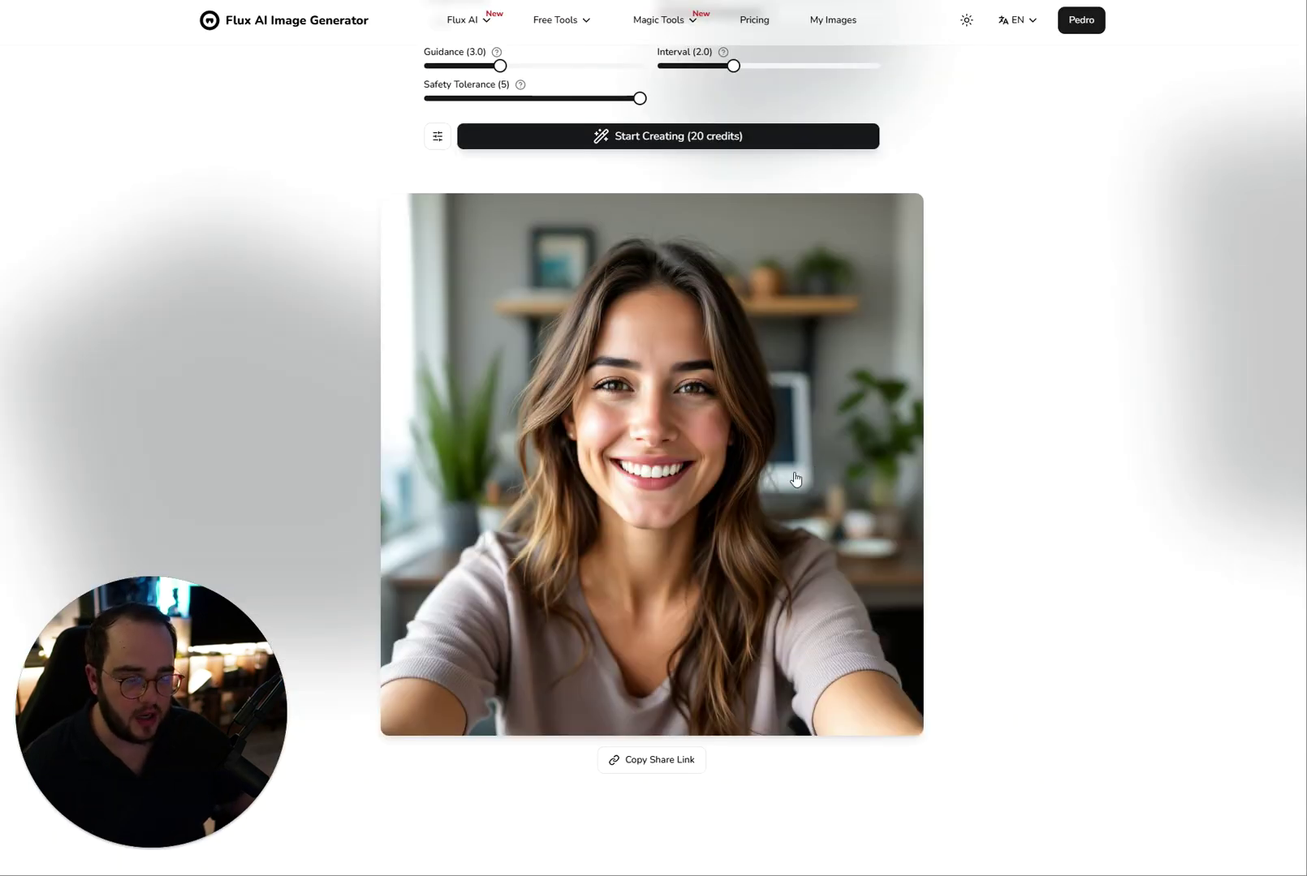
pyautogui.scroll(5, 726, 123)
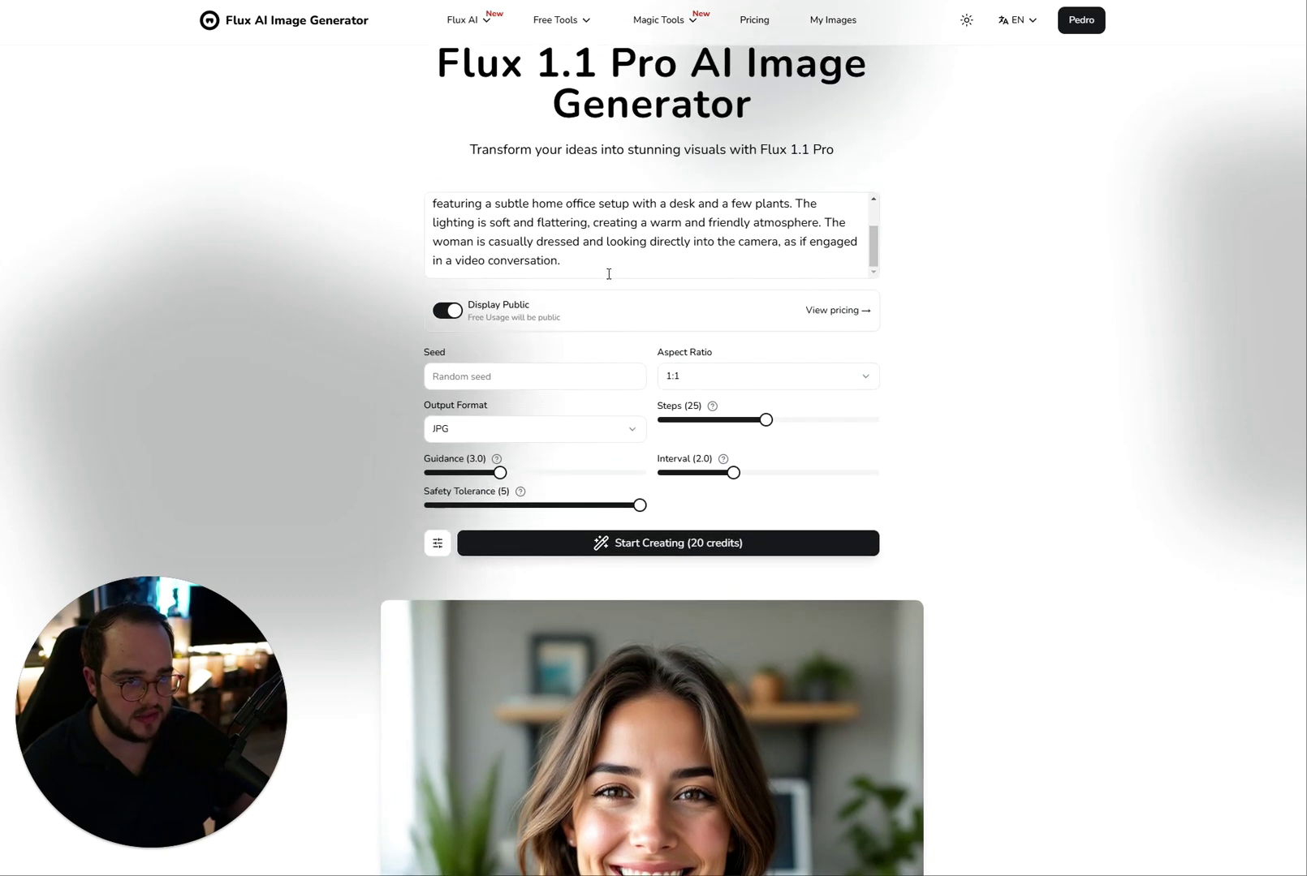
pyautogui.scroll(-6, 611, 273)
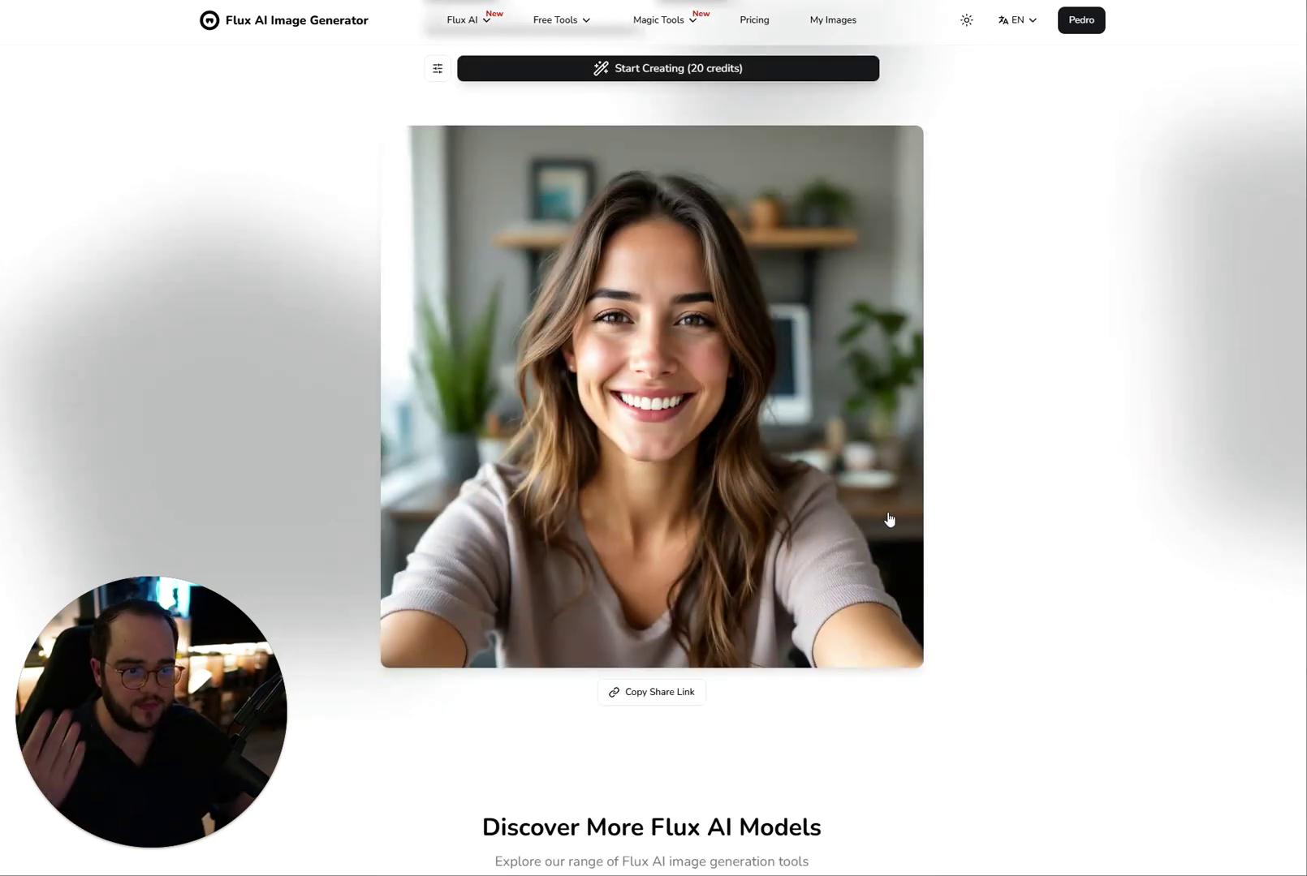
pyautogui.scroll(2, 948, 511)
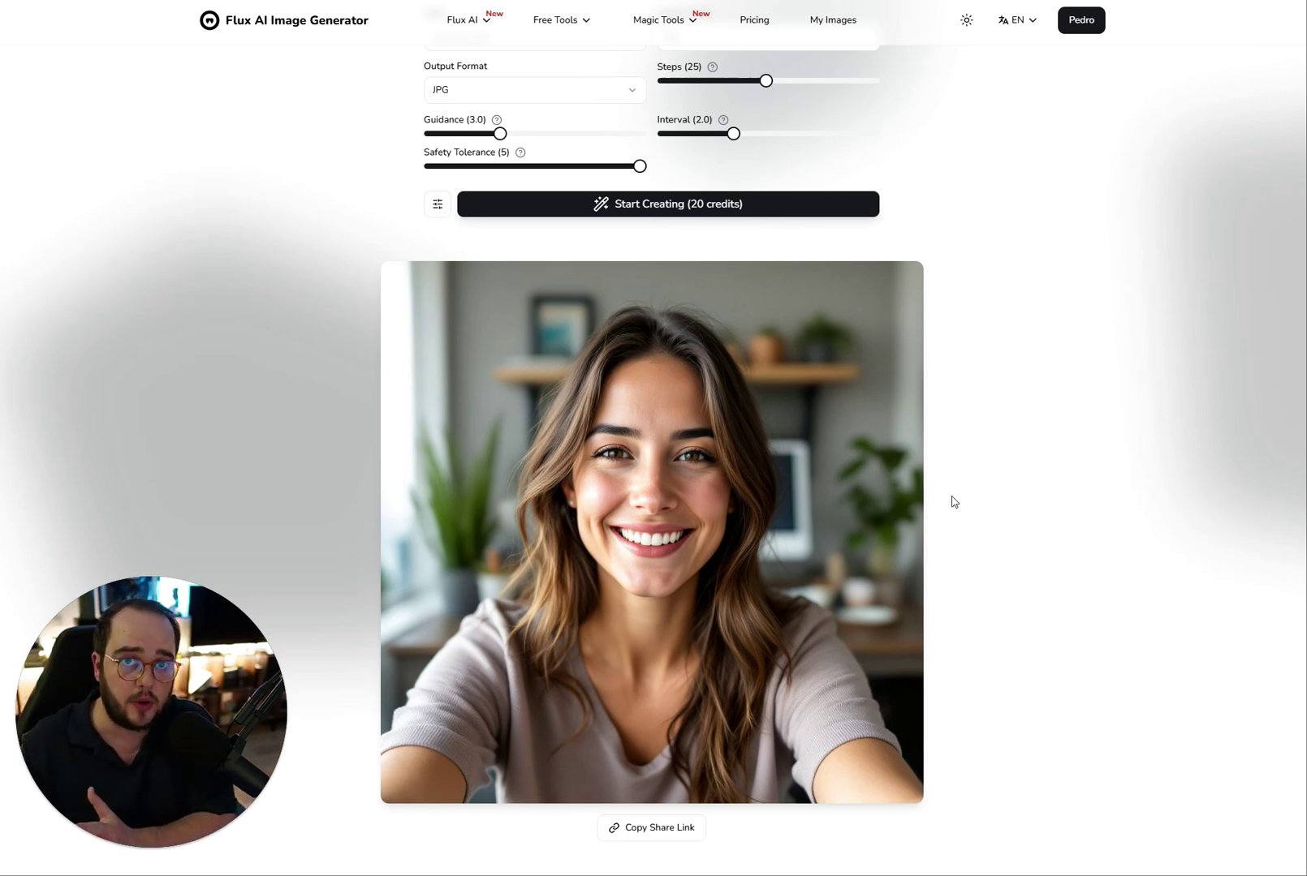
pyautogui.scroll(4, 949, 495)
# Append 'Add a necklace made of' to the prompt and regenerate the image.
pyautogui.click(615, 265)
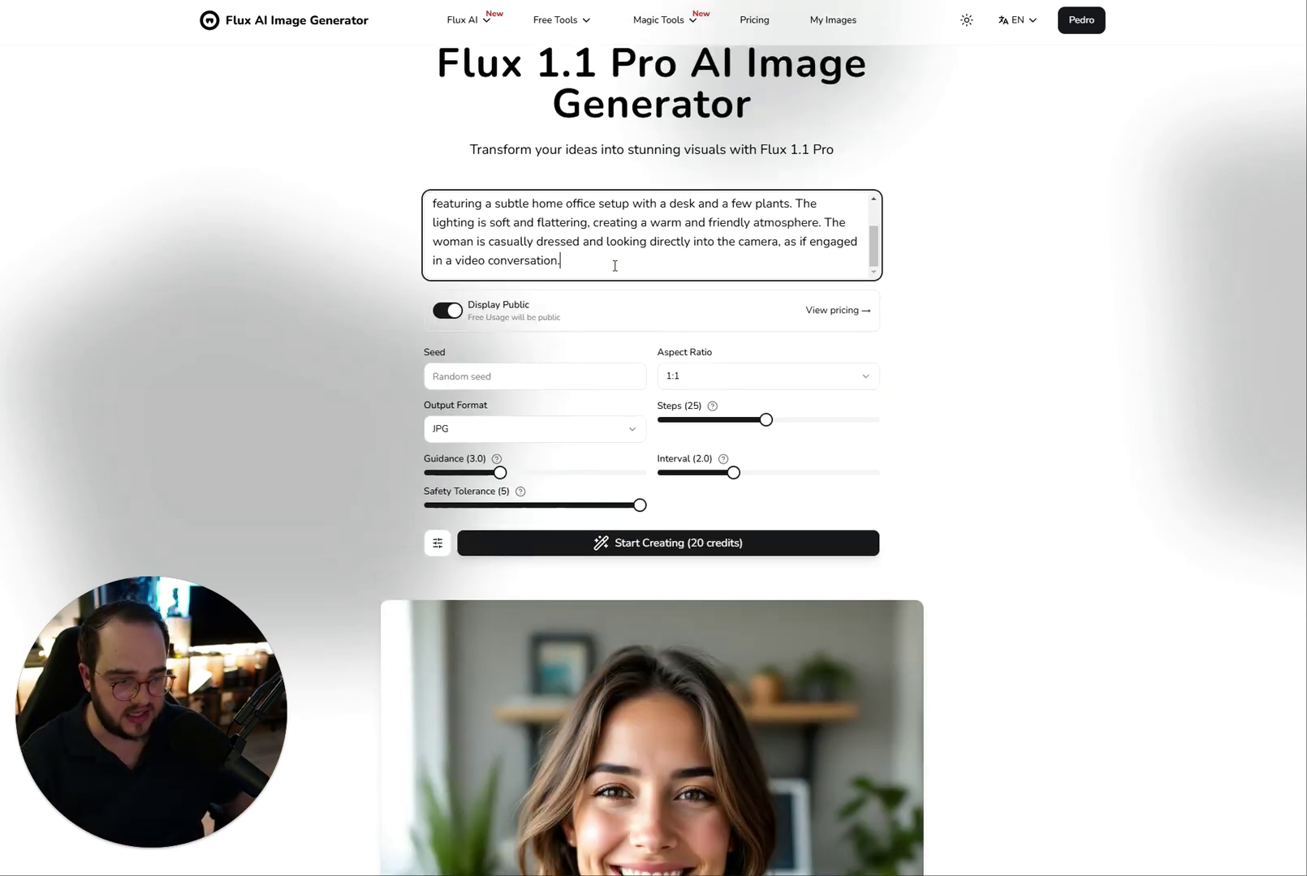
pyautogui.press('capslock')
pyautogui.write('A')
pyautogui.press('capslock')
pyautogui.write('dd a ')
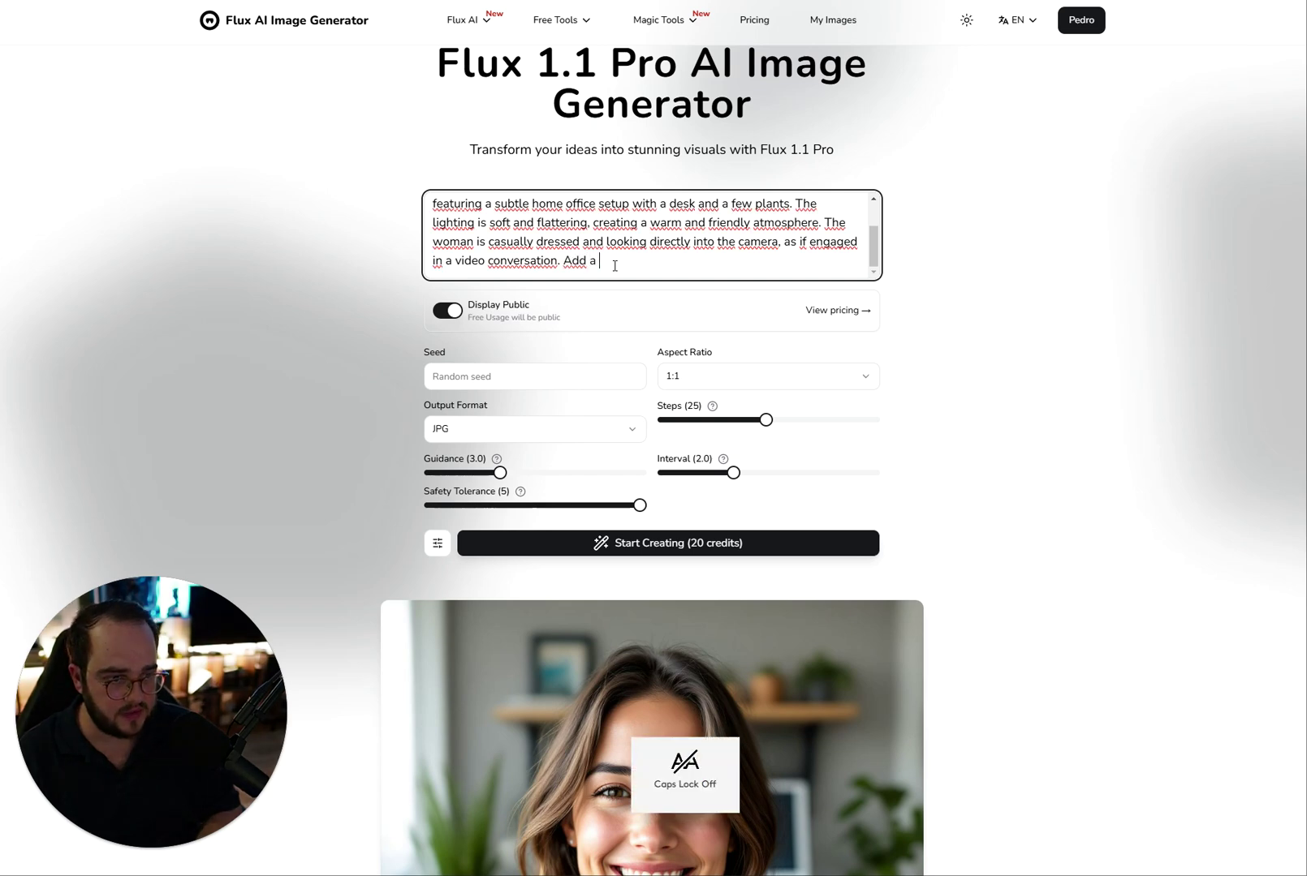
pyautogui.write('necklace')
pyautogui.press('BackSpace')
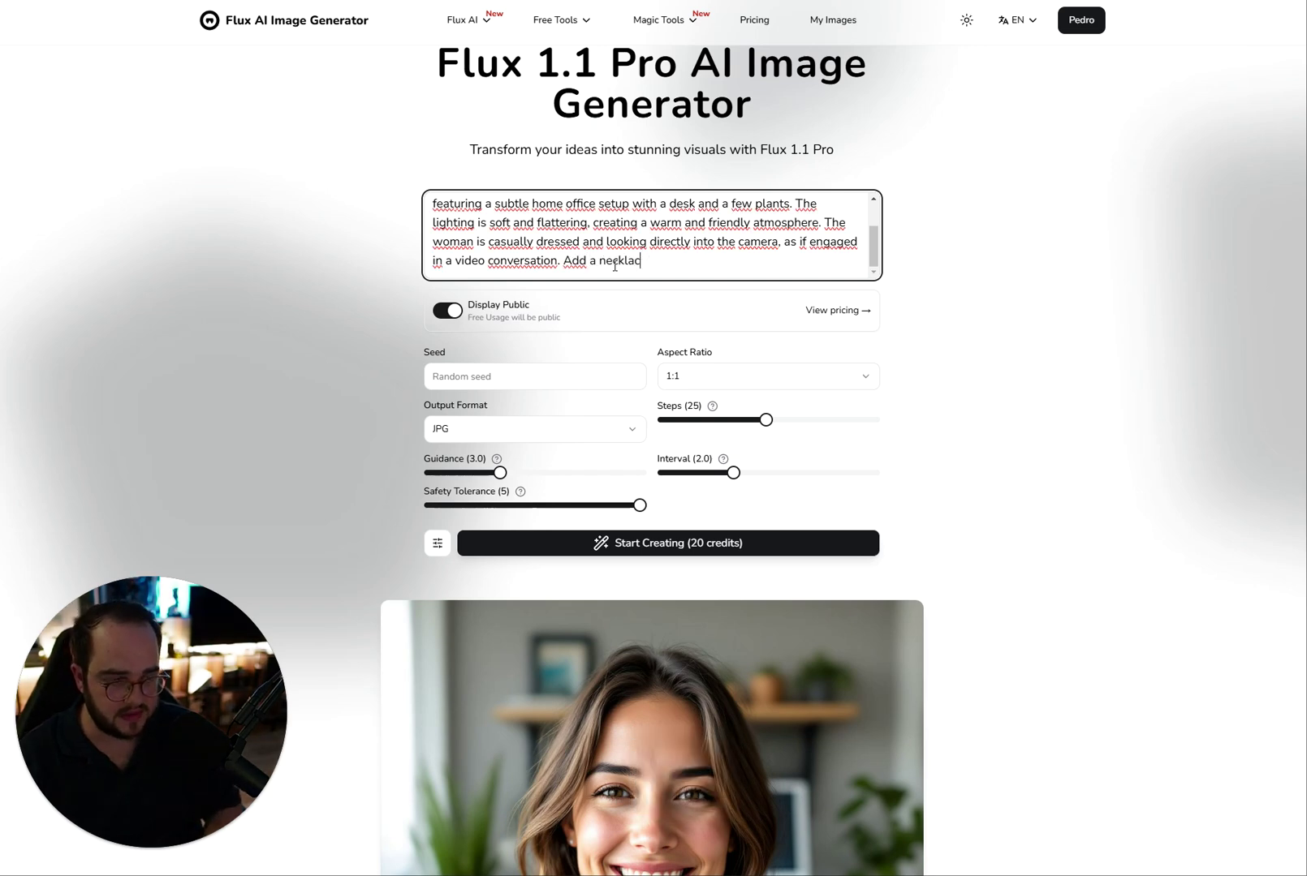
pyautogui.write('e made of')
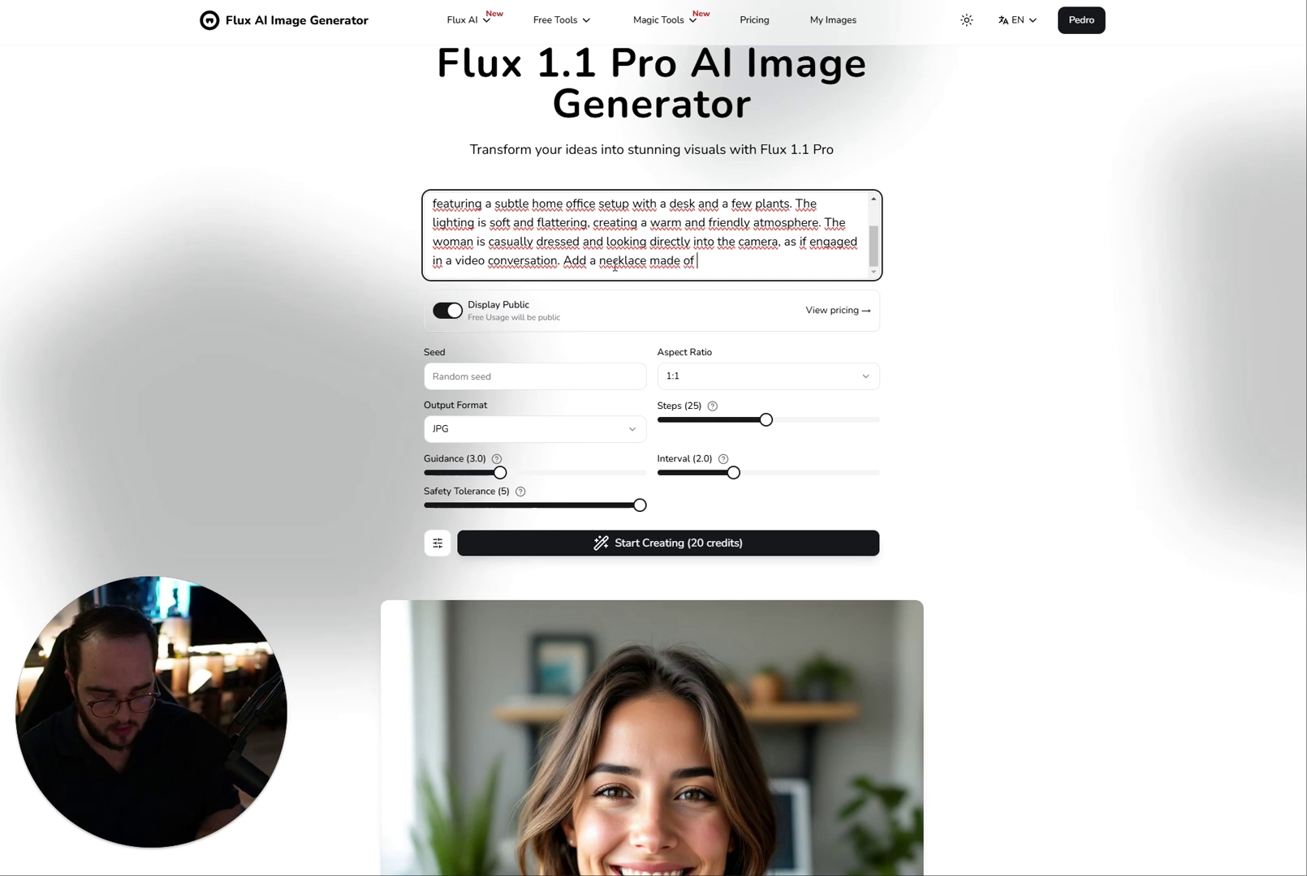
pyautogui.click(664, 545)
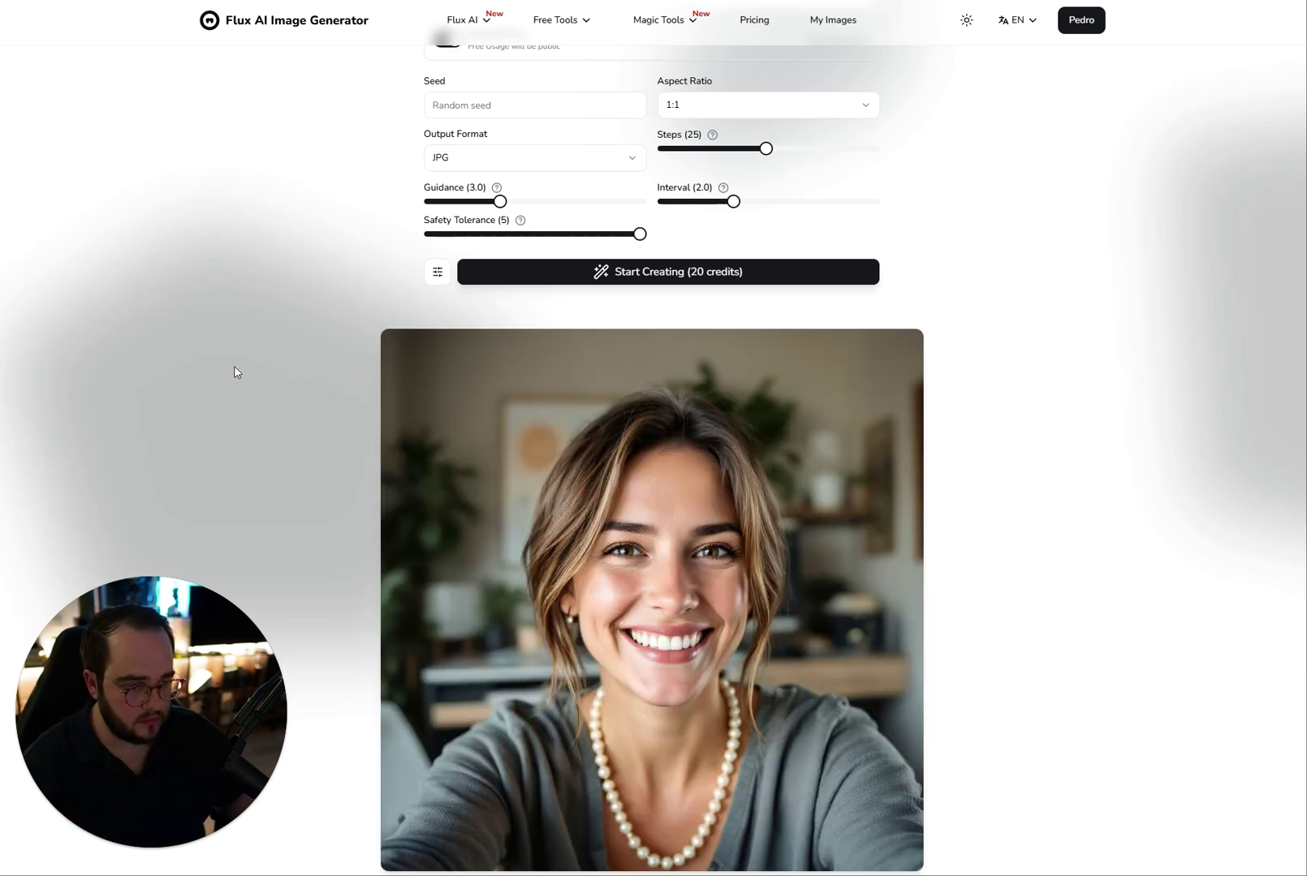
pyautogui.scroll(-3, 234, 373)
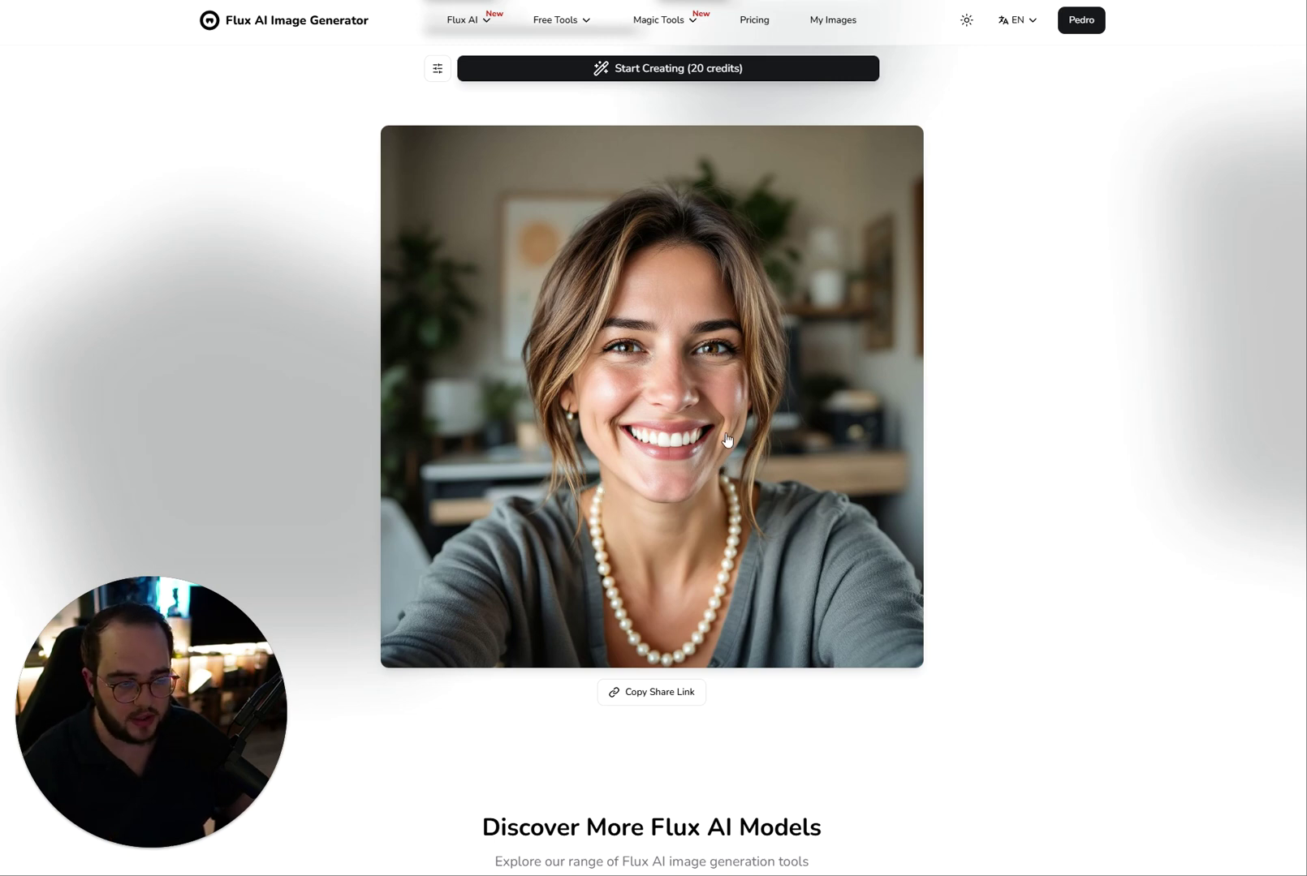
pyautogui.scroll(1, 477, 457)
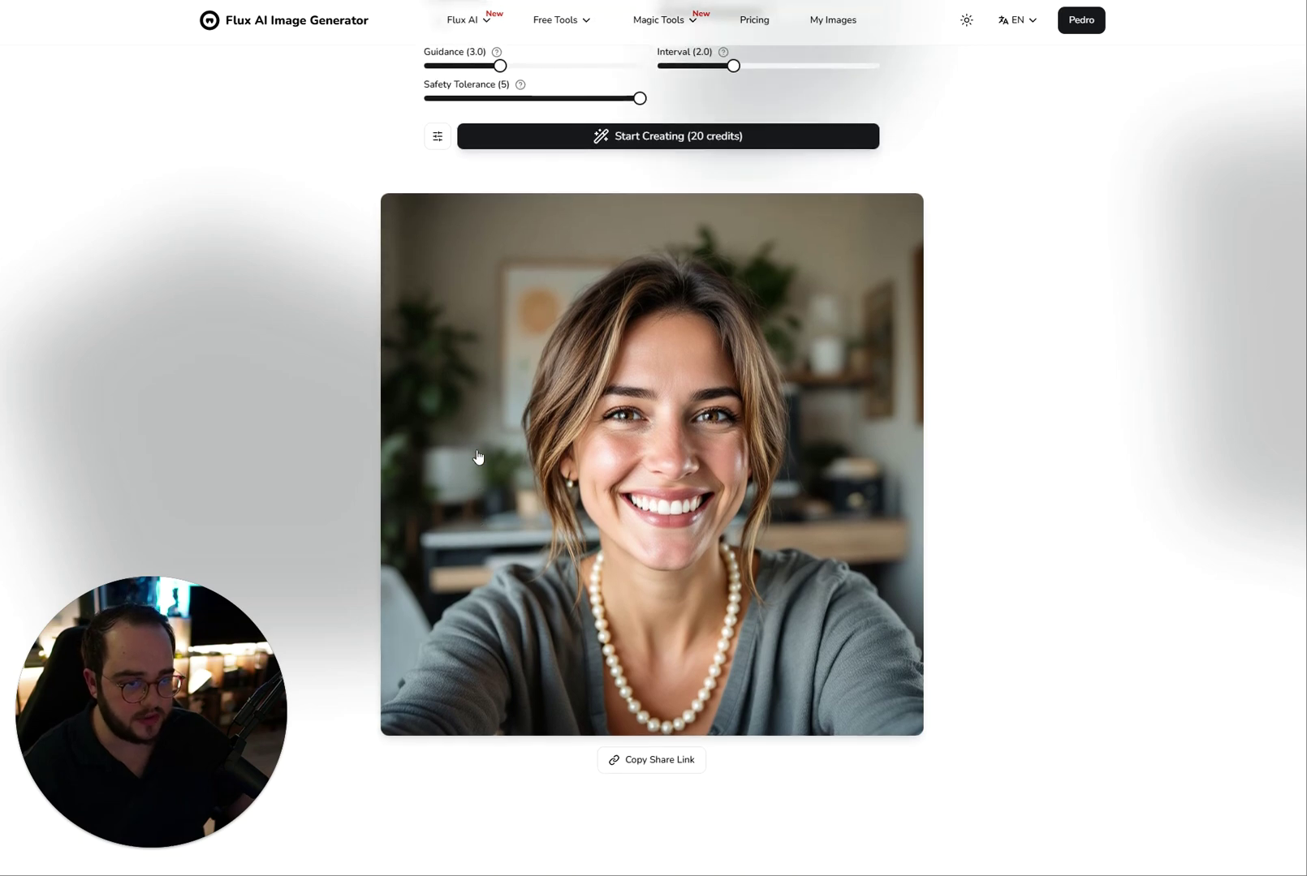